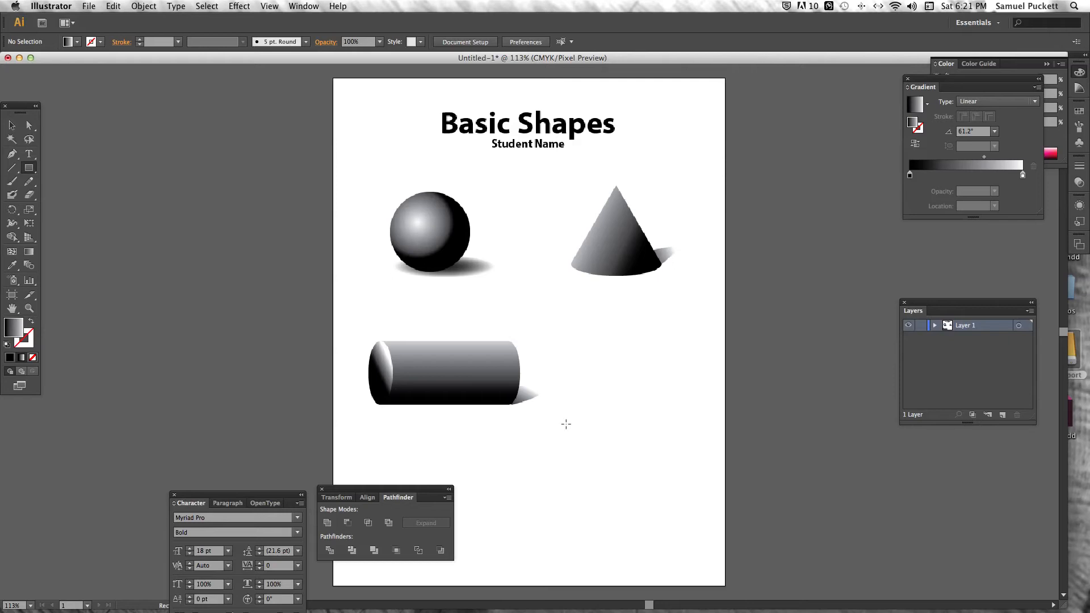
Draw a rectangle about 1.53 by 1.67 in below the cylinder and shear it vertically to form the cube's left face
left_click_drag(522, 429, 592, 506)
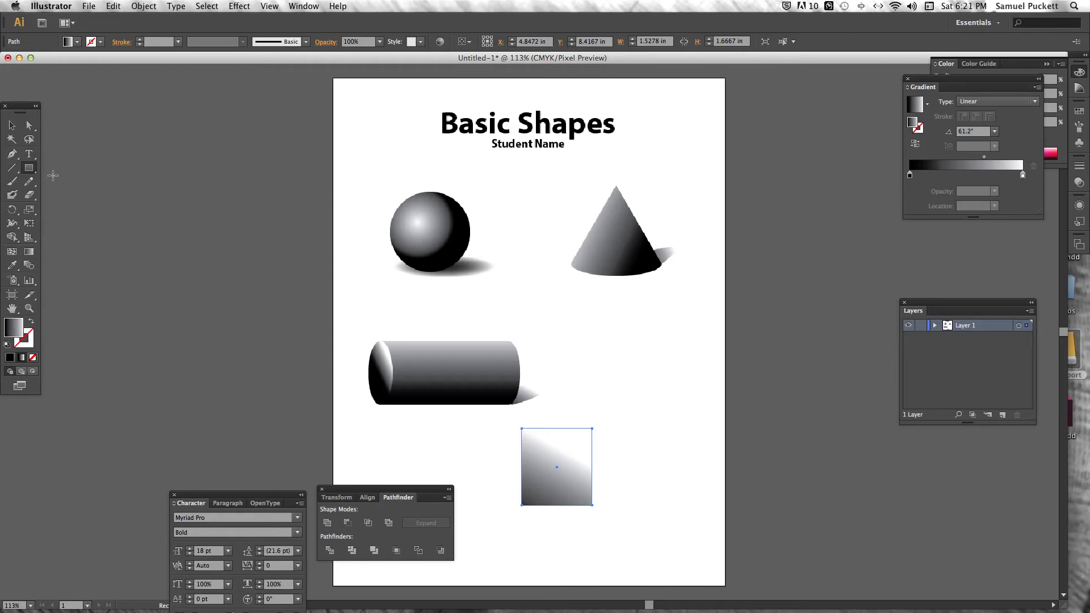
left_click_drag(29, 209, 91, 229)
left_click_drag(605, 448, 604, 479)
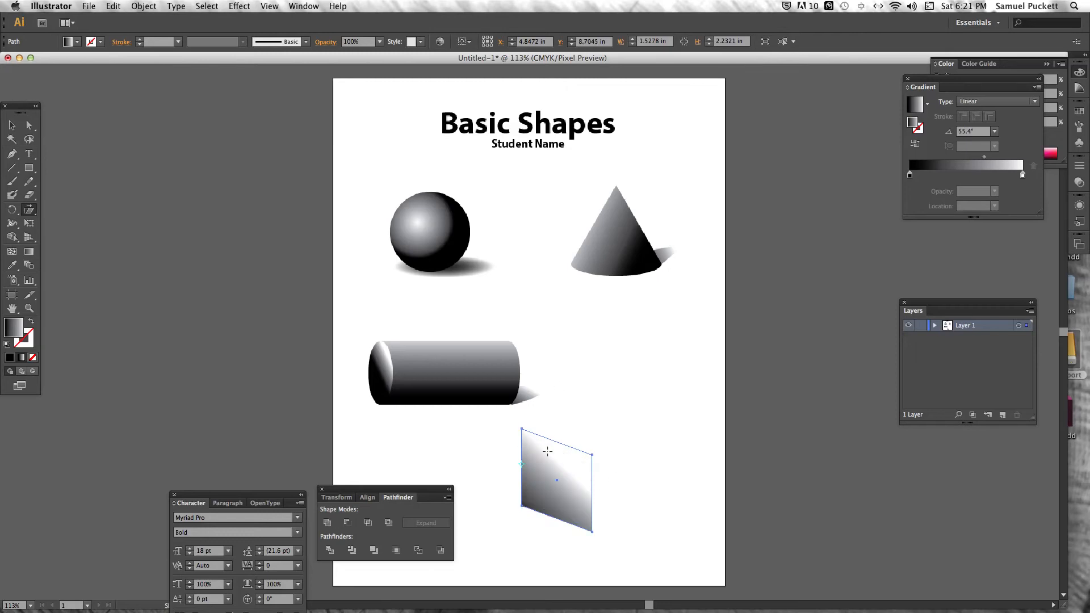
Redirect the left face's linear gradient to about 118°, running from black at the lower right to white at the upper left
left_click(29, 252)
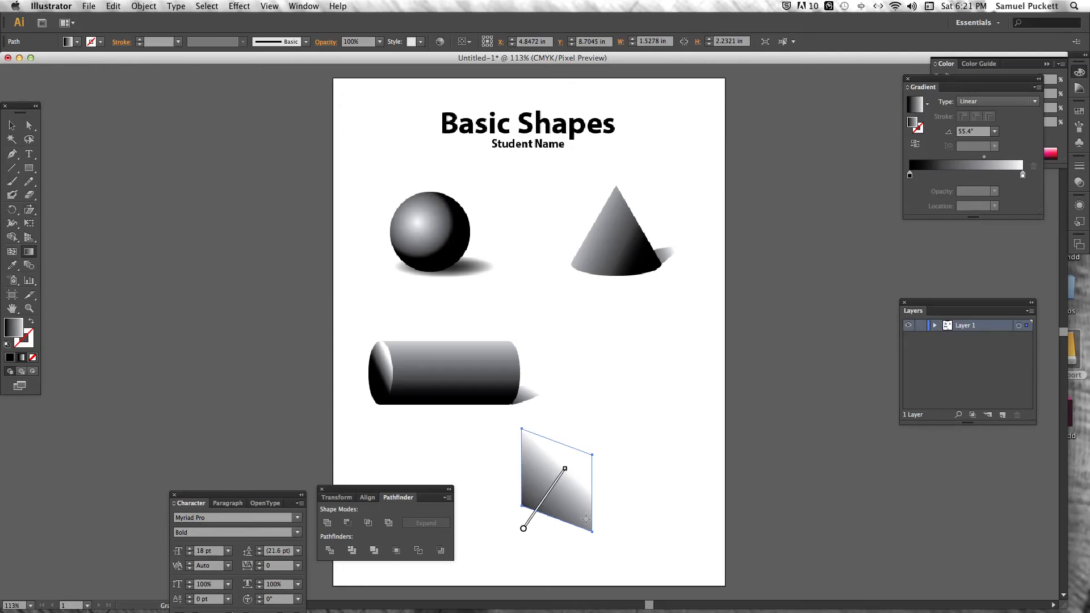
left_click_drag(586, 517, 518, 430)
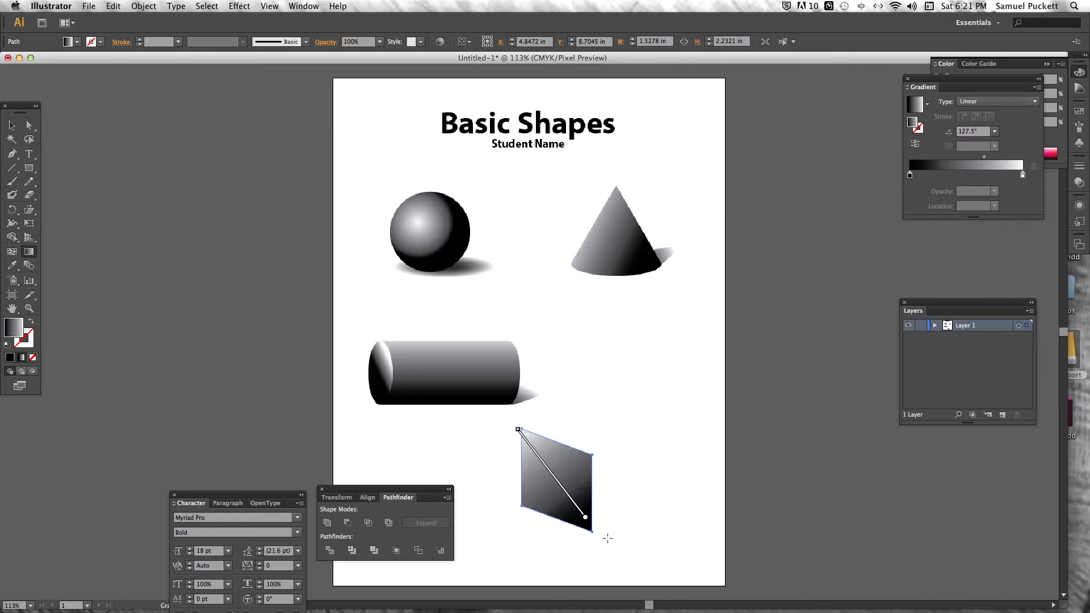
left_click_drag(571, 523, 537, 446)
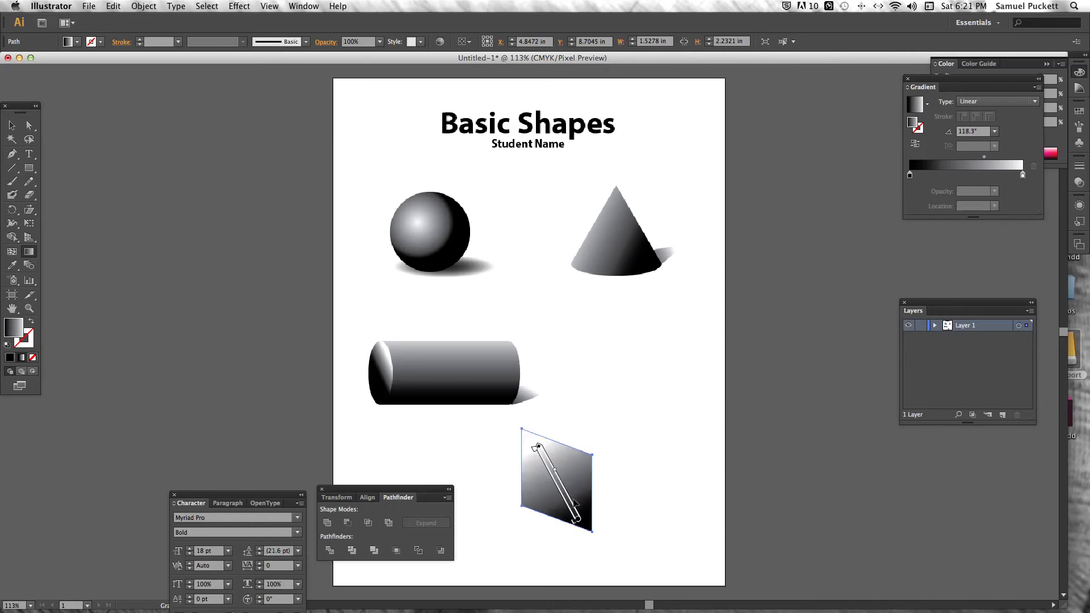
Copy the cube's left face and paste the duplicate directly in front of it
left_click(13, 127)
left_click(661, 442)
left_click(578, 472)
left_click(113, 5)
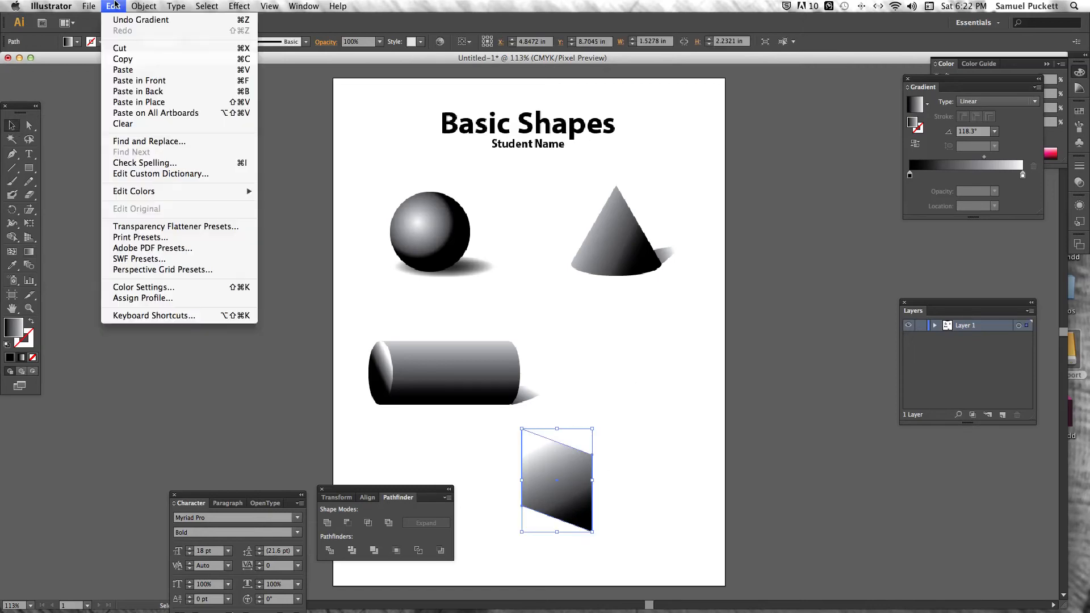
left_click(127, 55)
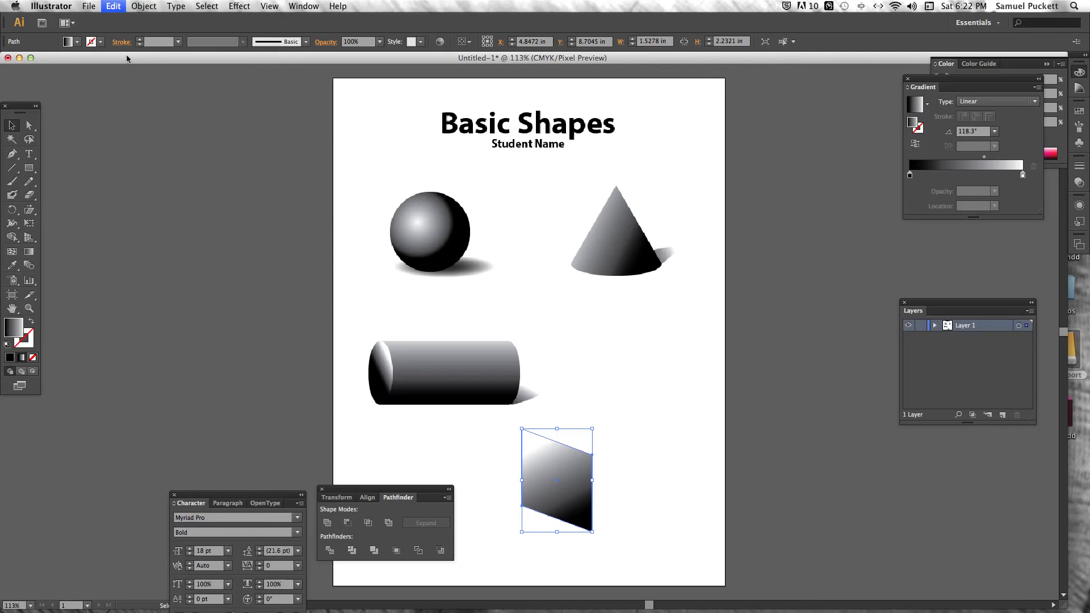
left_click(113, 6)
left_click(141, 81)
Reflect the duplicate face across the left face's right edge and nudge it right to form the cube's right face
left_click(12, 210)
left_click(12, 210)
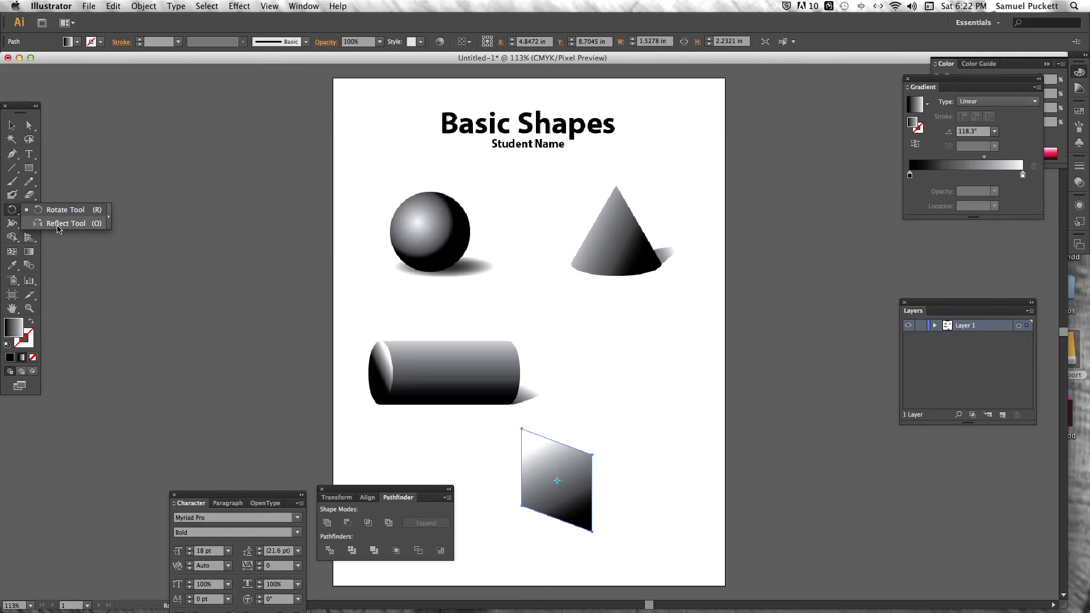
left_click(58, 224)
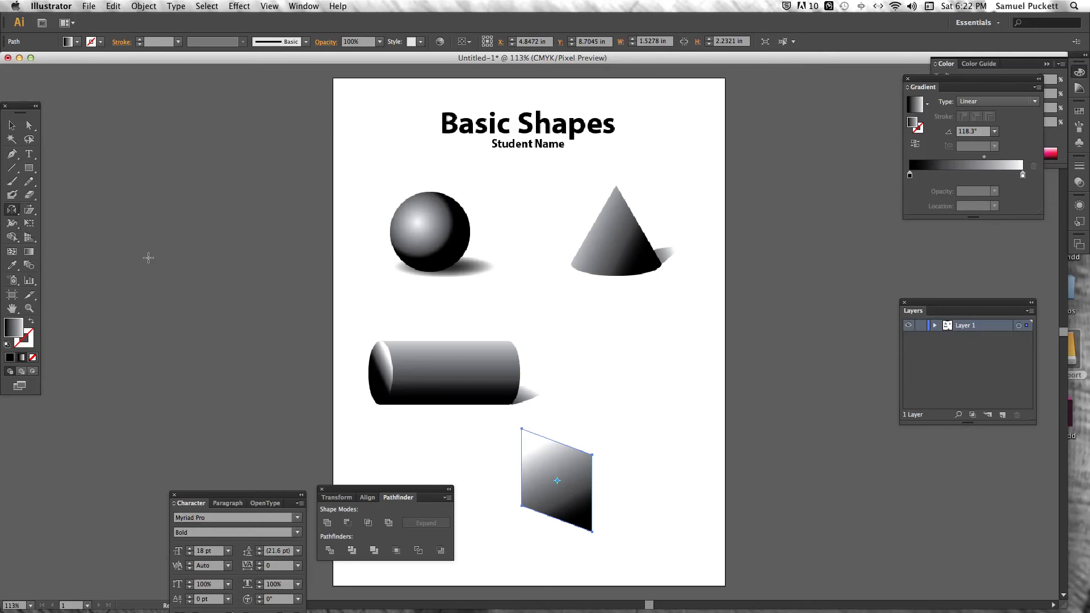
left_click(593, 495)
left_click_drag(584, 417, 659, 392)
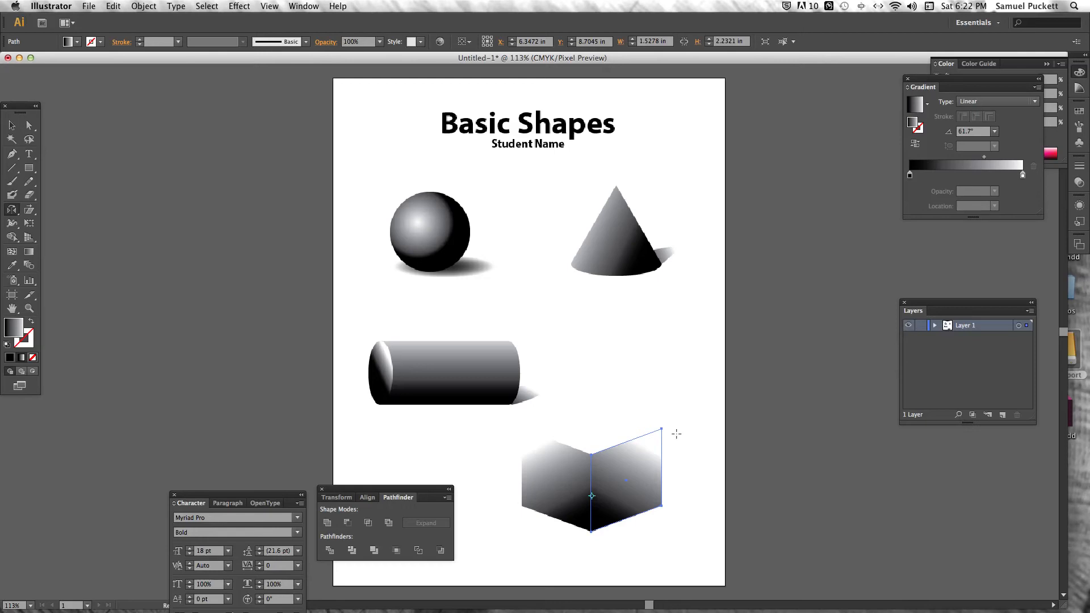
key("Right")
key("Right")
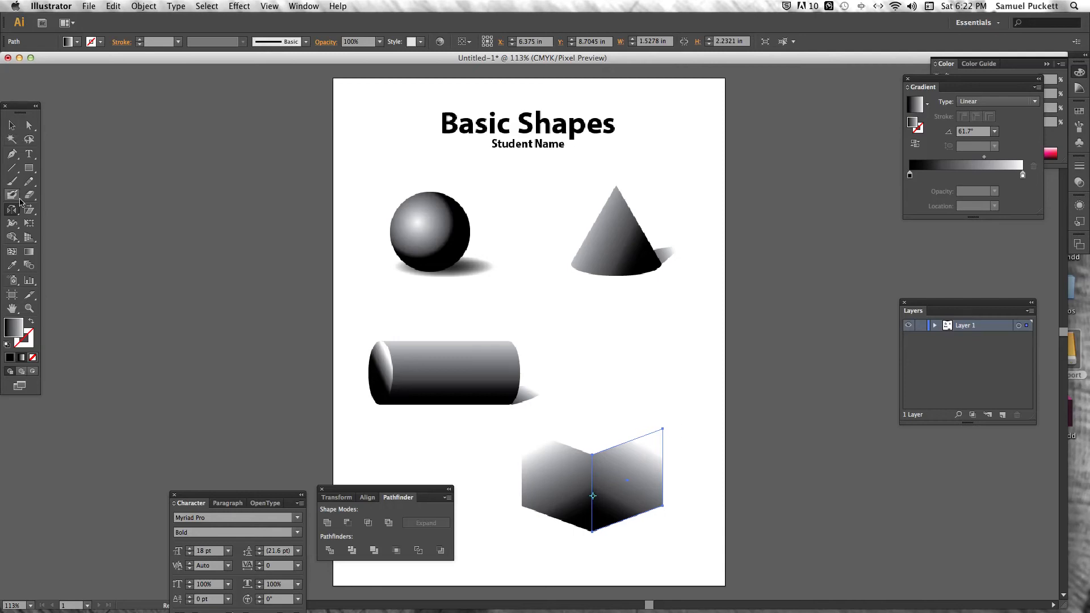
Redirect the right face's linear gradient to about 125°, making it darker than the left face with light from the upper left
left_click(28, 251)
left_click_drag(653, 479, 653, 509)
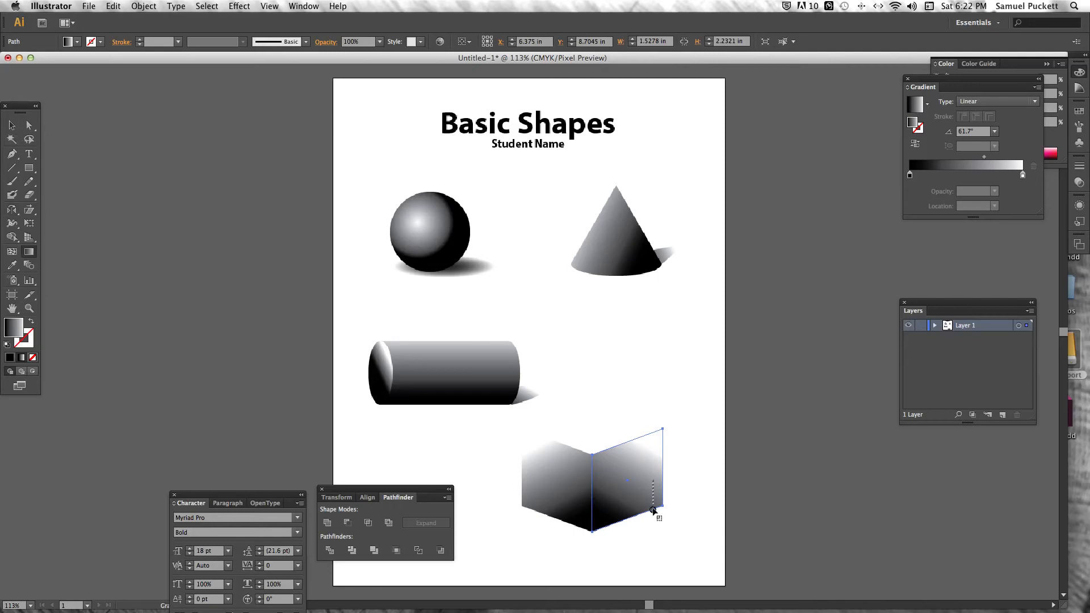
mouse_move(603, 427)
left_mouse_down()
mouse_move(643, 515)
mouse_move(645, 423)
mouse_move(646, 446)
left_mouse_up()
left_click_drag(636, 510, 625, 437)
mouse_move(653, 475)
left_mouse_down()
mouse_move(630, 454)
mouse_move(590, 451)
left_mouse_up()
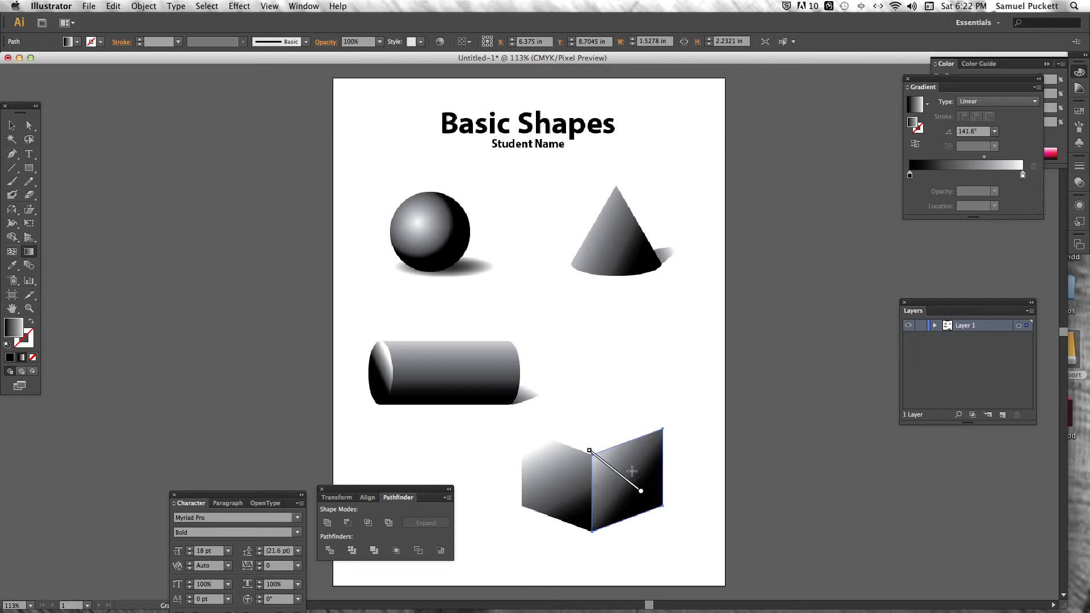
left_click_drag(630, 485, 591, 430)
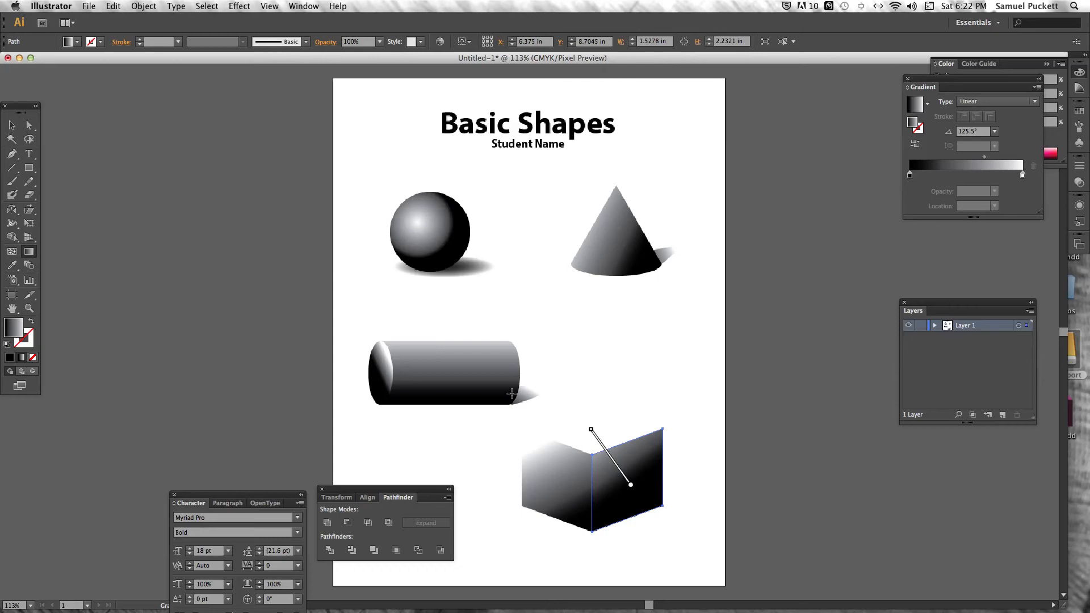
Copy the cube's right face and paste the duplicate directly in front of it
left_click(26, 127)
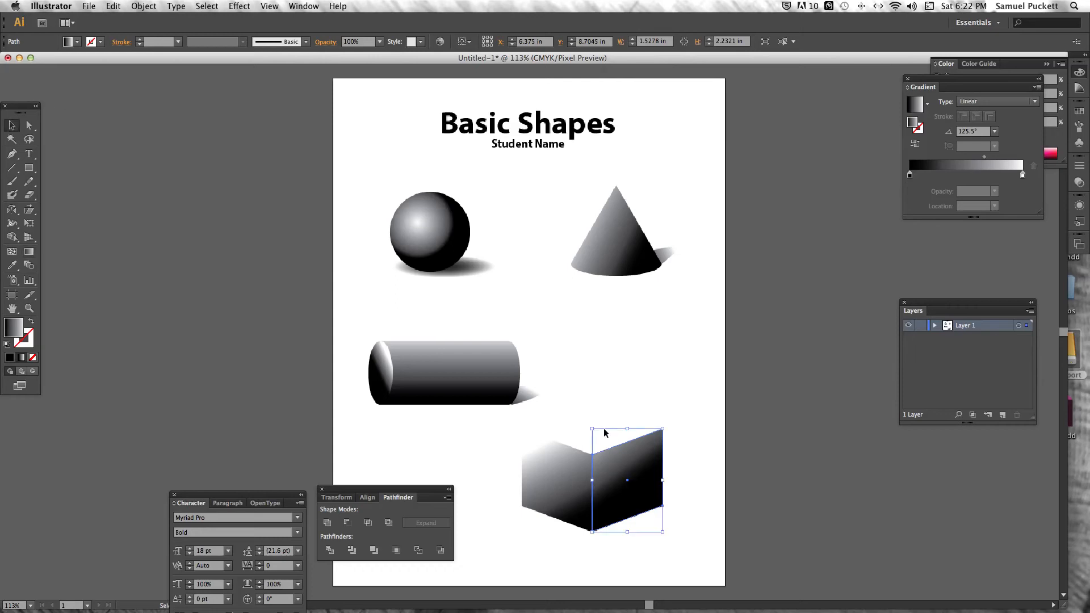
left_click(114, 6)
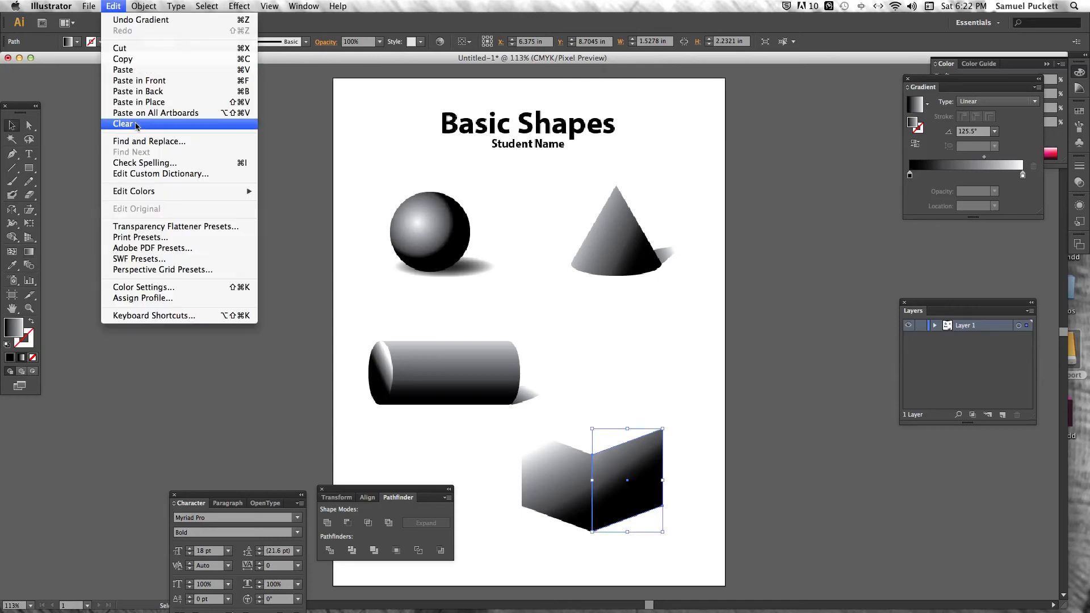
left_click(124, 62)
left_click(115, 5)
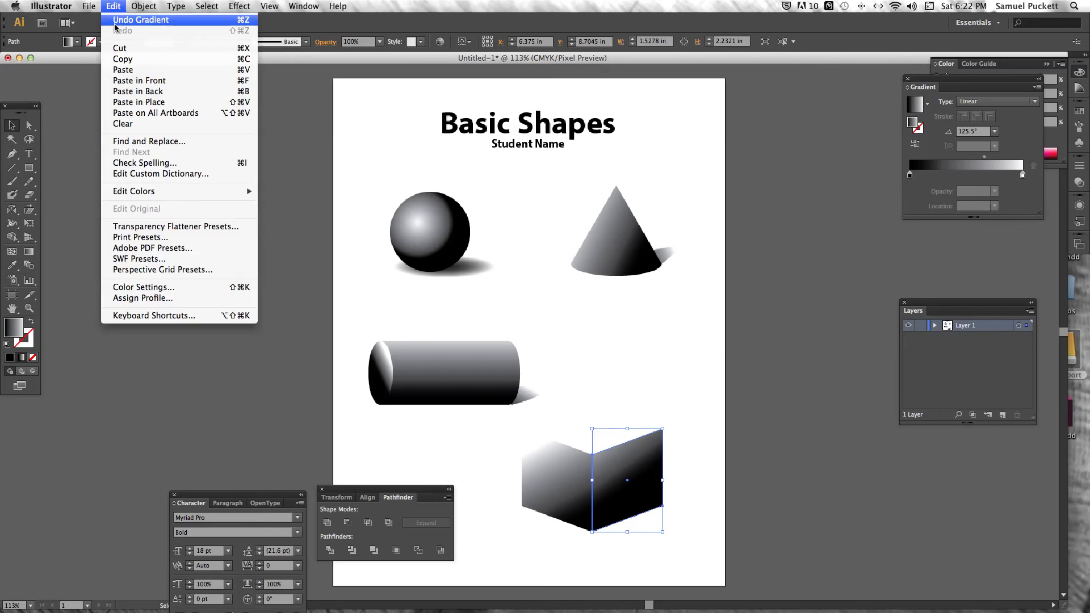
left_click(121, 80)
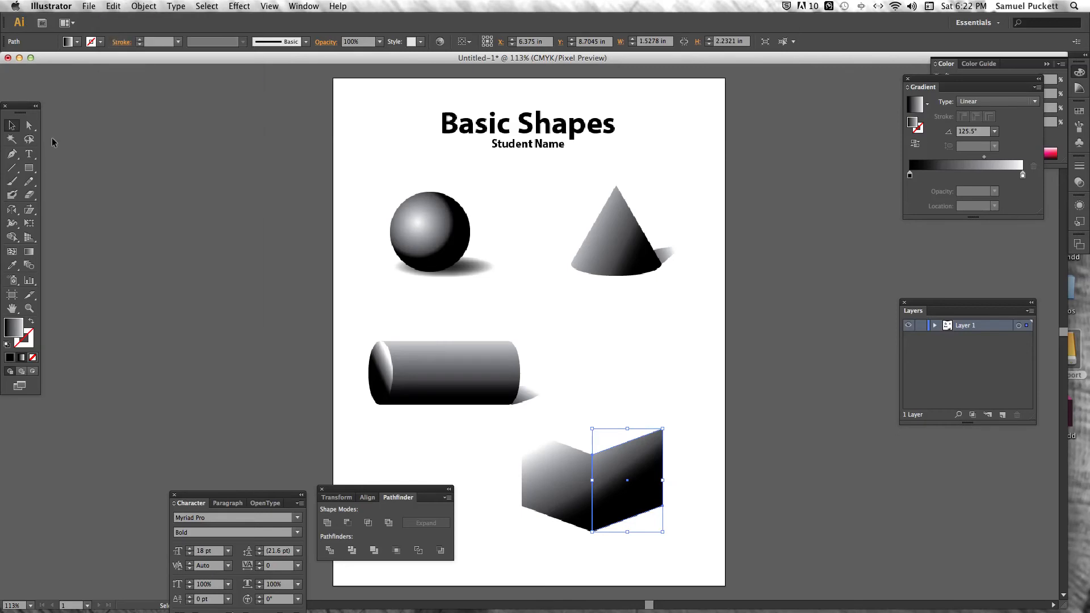
Reflect the duplicate about the faces' shared upper corner so it sits above the right face as the cube's top
left_click(13, 211)
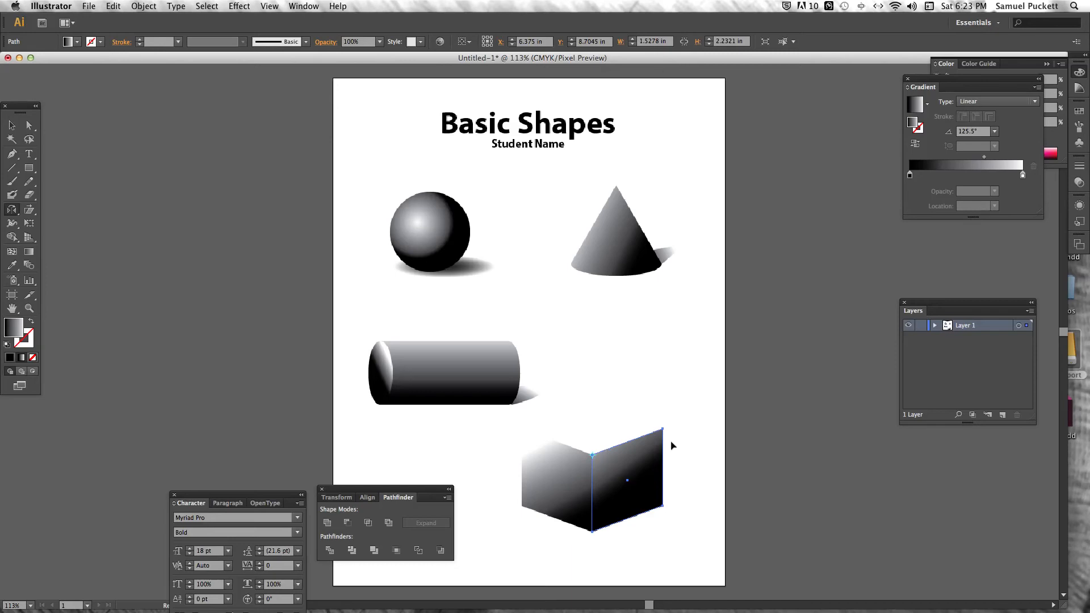
mouse_move(688, 435)
left_mouse_down()
mouse_move(691, 414)
mouse_move(674, 404)
mouse_move(684, 415)
left_mouse_up()
left_click_drag(683, 414, 683, 414)
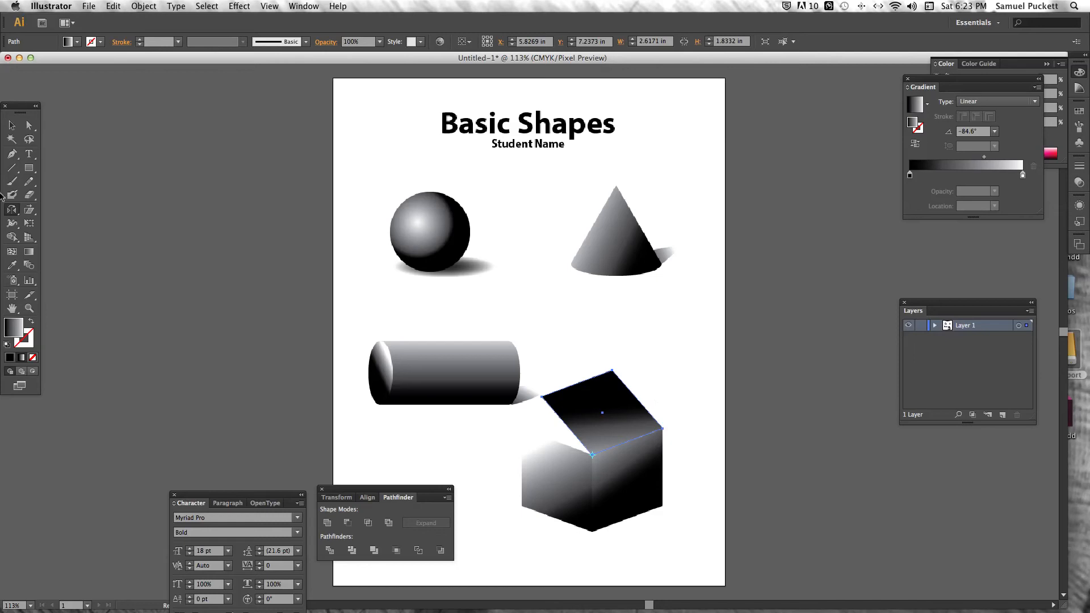
Move the top face's two free anchor points together so its left corner meets the left face's upper-left corner
left_click(29, 125)
left_click(646, 372)
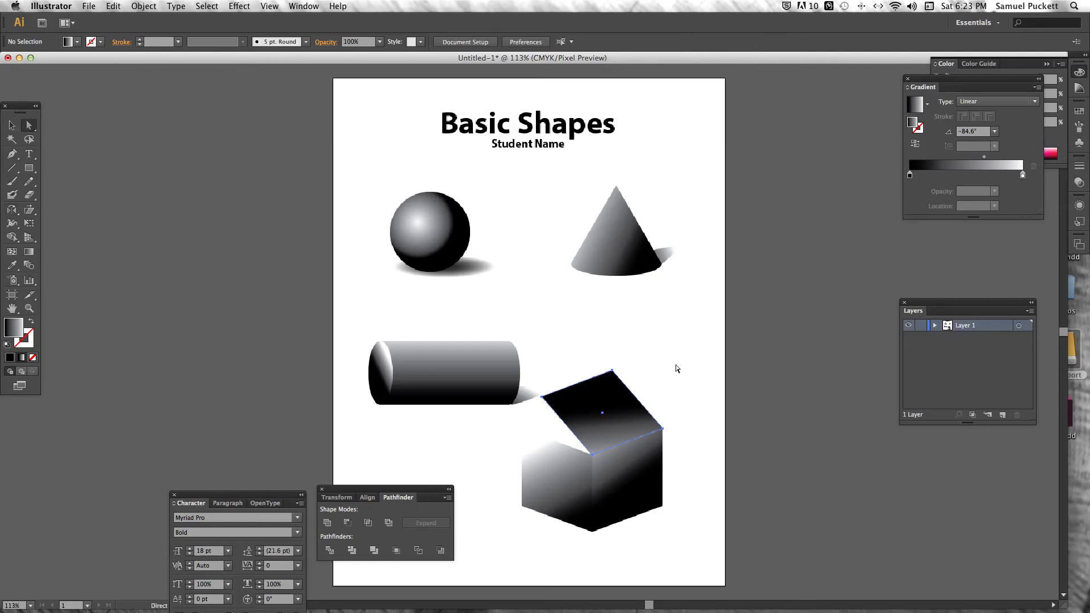
left_click(613, 374)
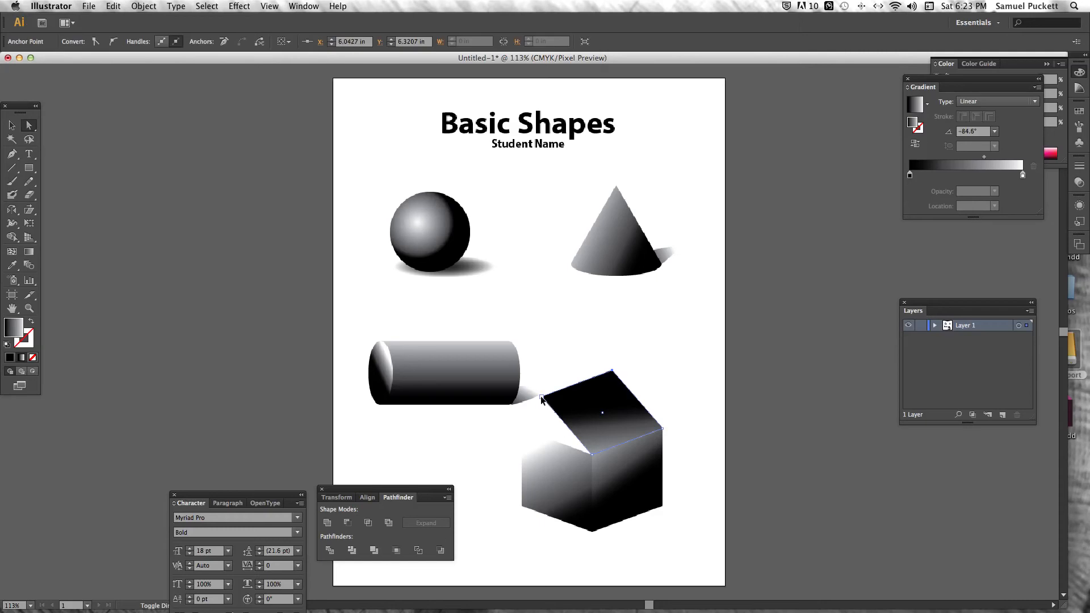
left_click_drag(541, 399, 522, 430)
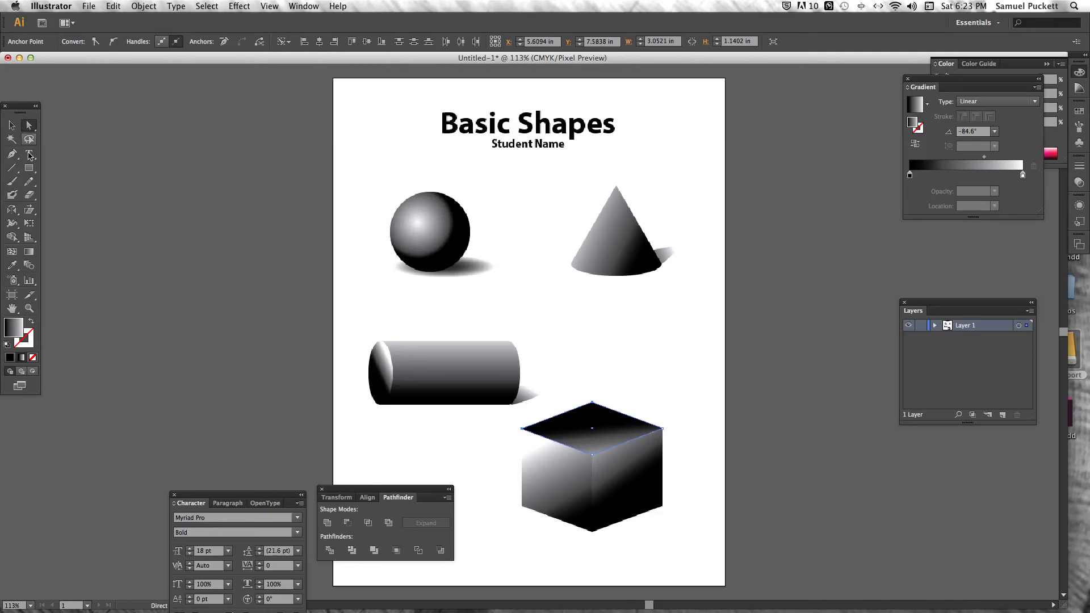
Redirect the top face's linear gradient to about 133°, lightening it toward the upper left
left_click(29, 252)
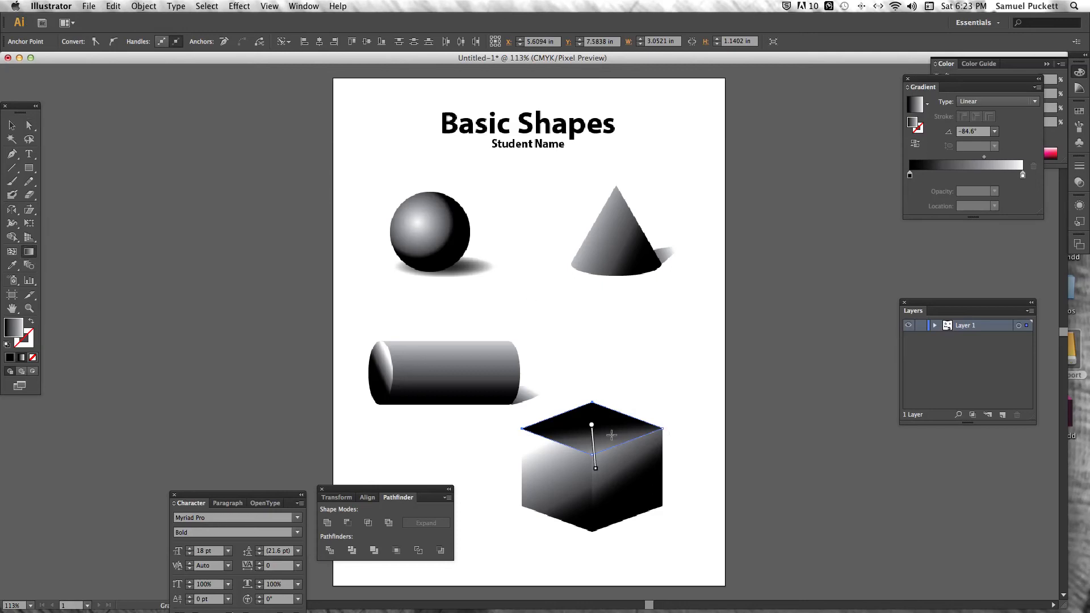
left_click_drag(597, 446, 562, 363)
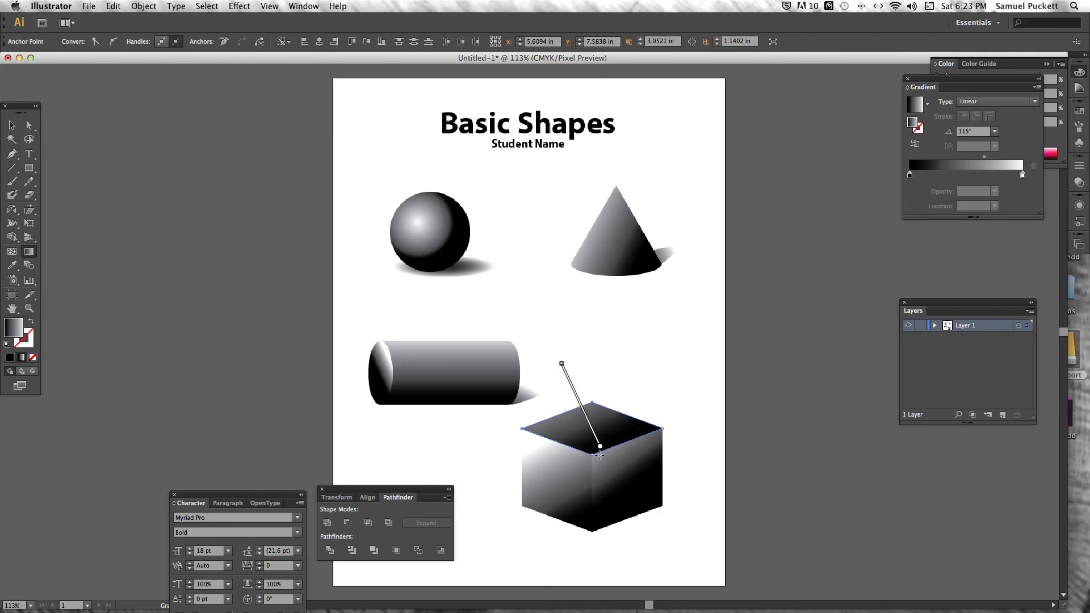
left_click_drag(626, 467, 570, 405)
Copy the cube's top face and paste the duplicate directly behind it
left_click(11, 126)
left_click(603, 363)
left_click(610, 421)
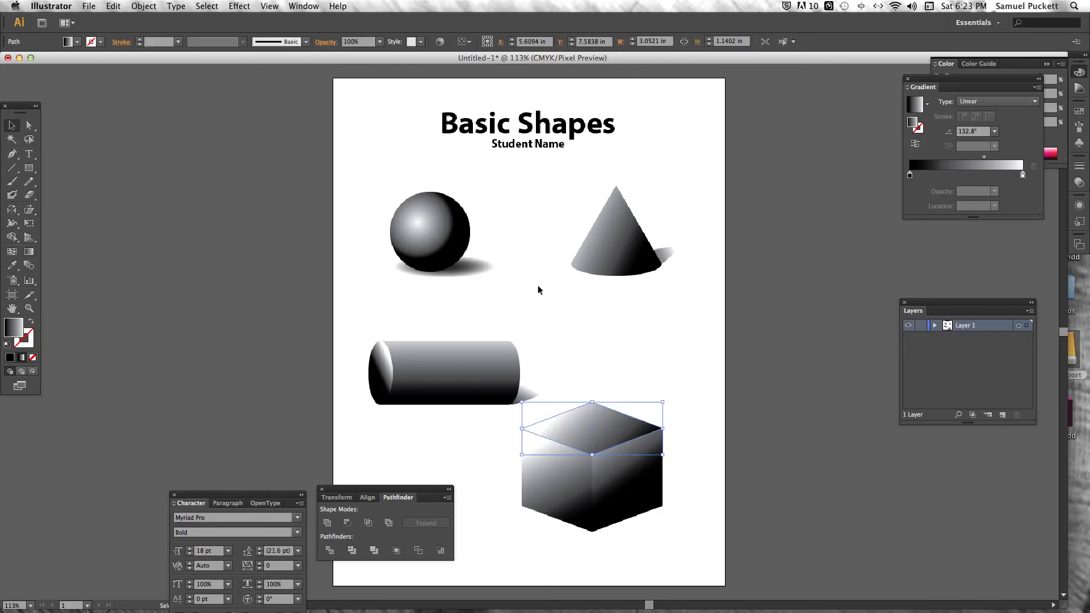
left_click(113, 7)
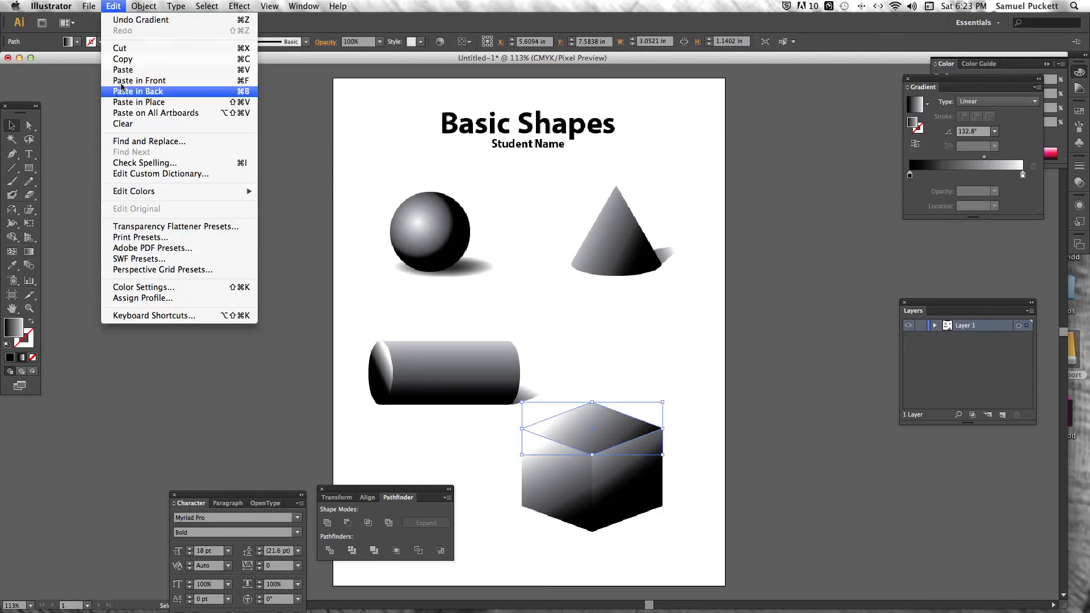
left_click(121, 60)
left_click(113, 7)
left_click(155, 95)
Move the duplicate diamond to the cube's lower right side as a cast shadow and send it to the back
left_click_drag(636, 432, 702, 490)
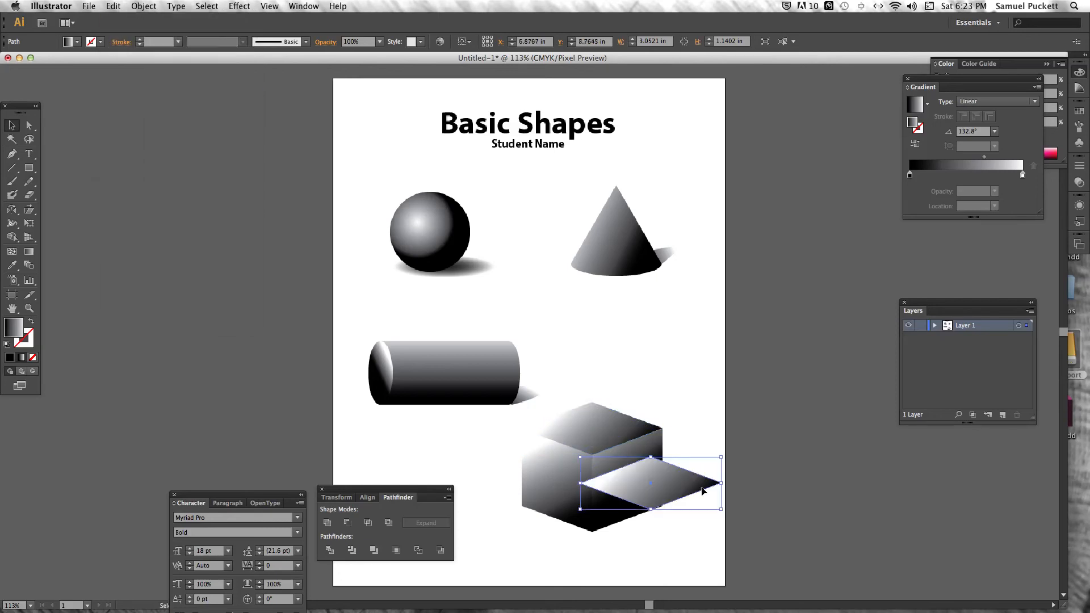
left_click(153, 6)
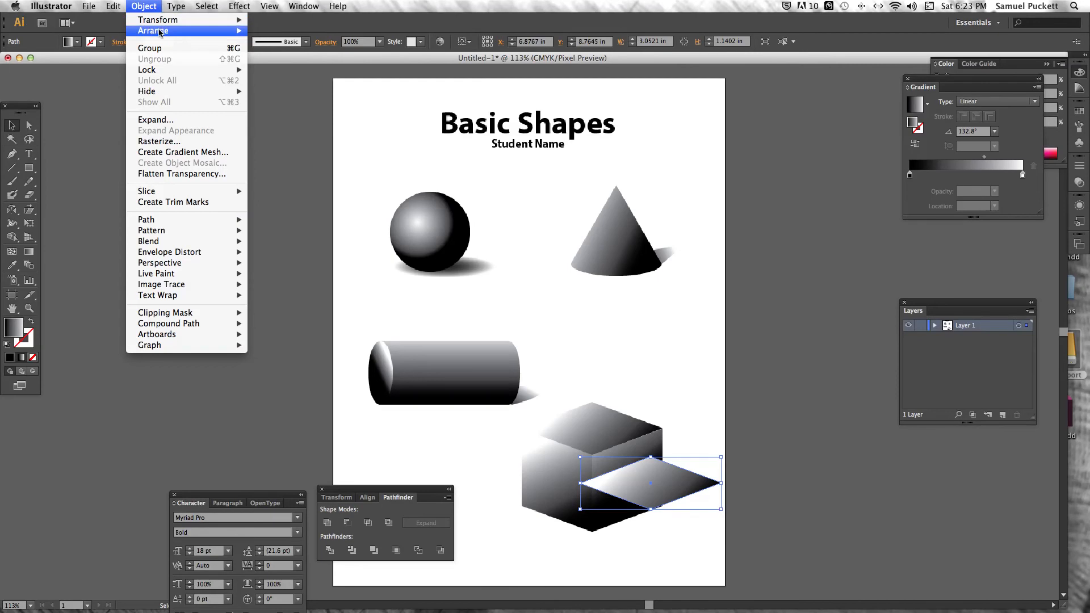
mouse_move(160, 33)
left_click(318, 63)
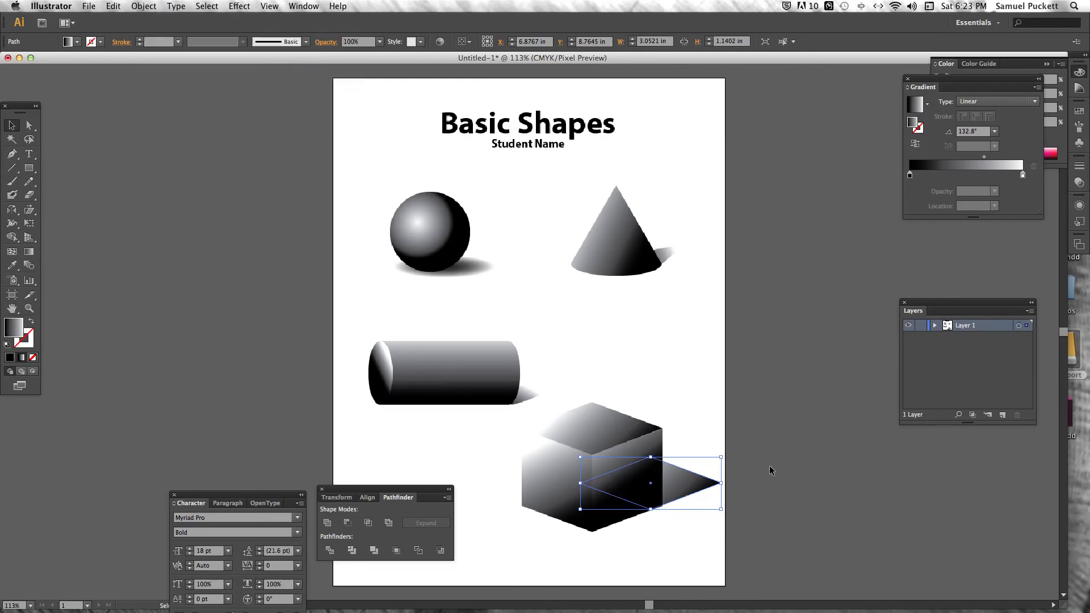
Raise the shadow's right and upper anchor points to angle it upward behind the cube
left_click(29, 125)
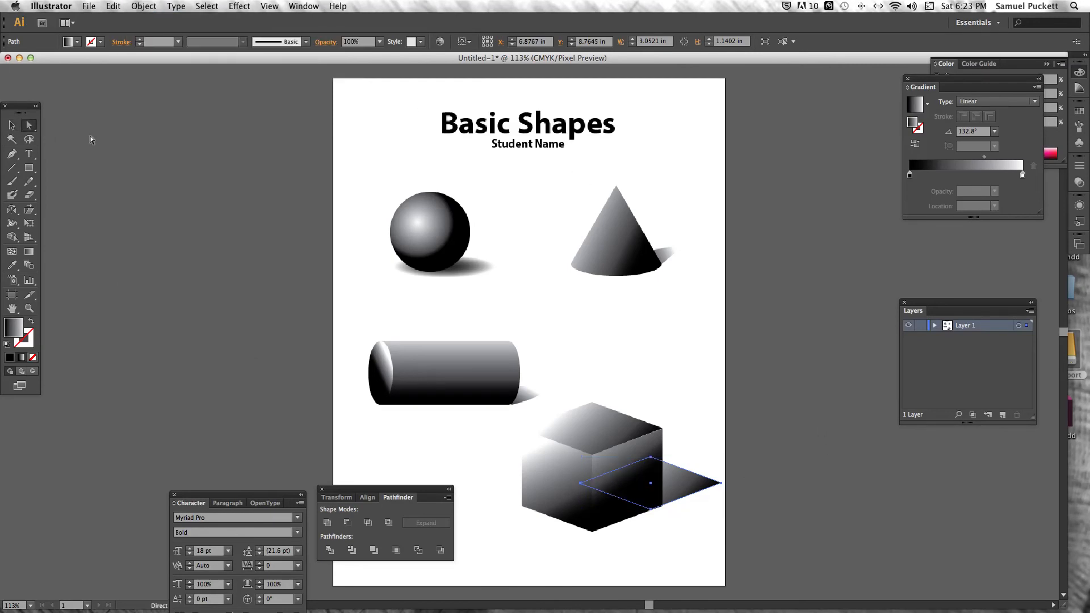
left_click(698, 456)
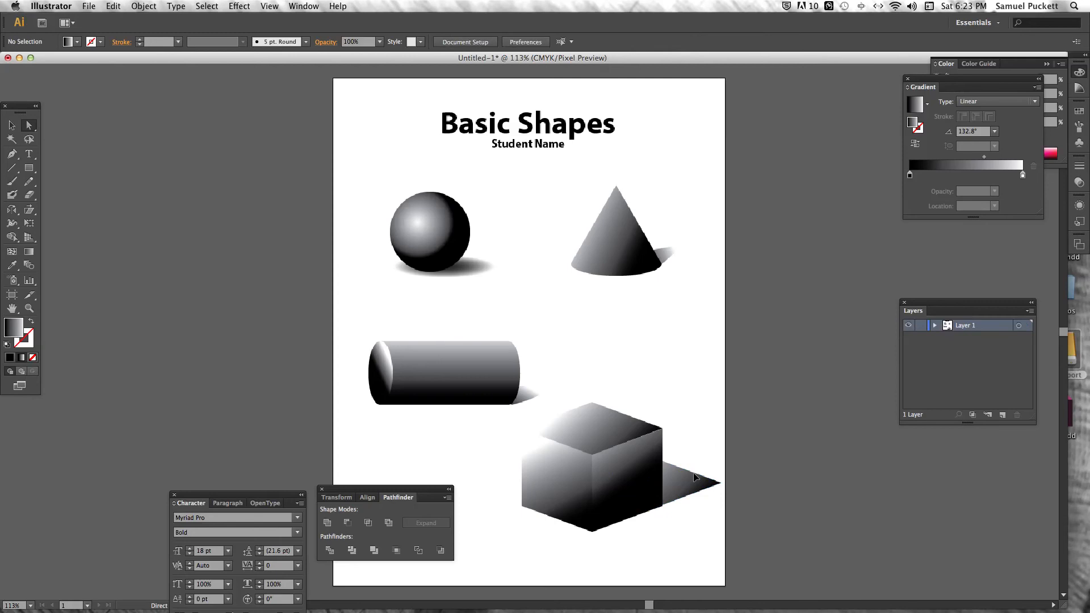
left_click(695, 477)
left_click_drag(722, 485, 720, 459)
left_click_drag(652, 459, 647, 432)
left_click(704, 410)
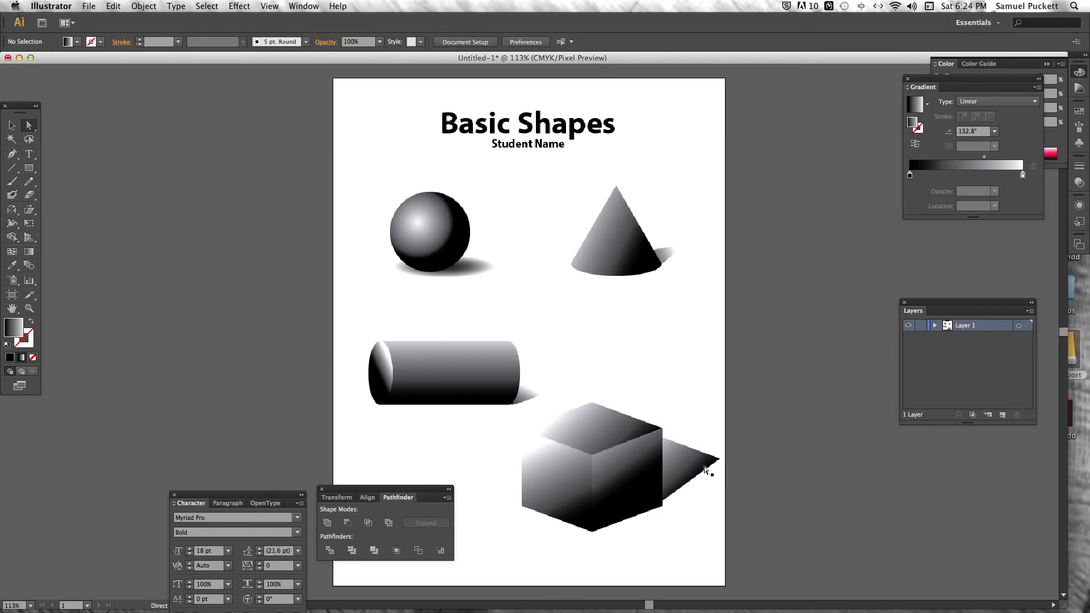
Move the shadow's lower anchor point to the right face's lower-right corner and select the whole shadow
left_click(674, 489)
left_click(650, 509)
left_click_drag(651, 509, 663, 506)
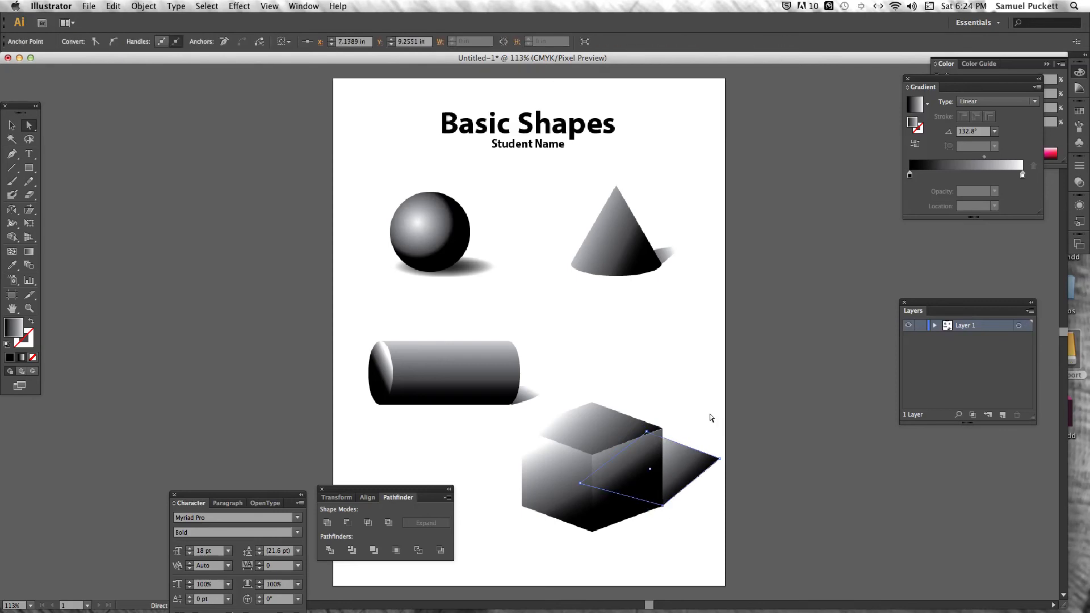
left_click(688, 458)
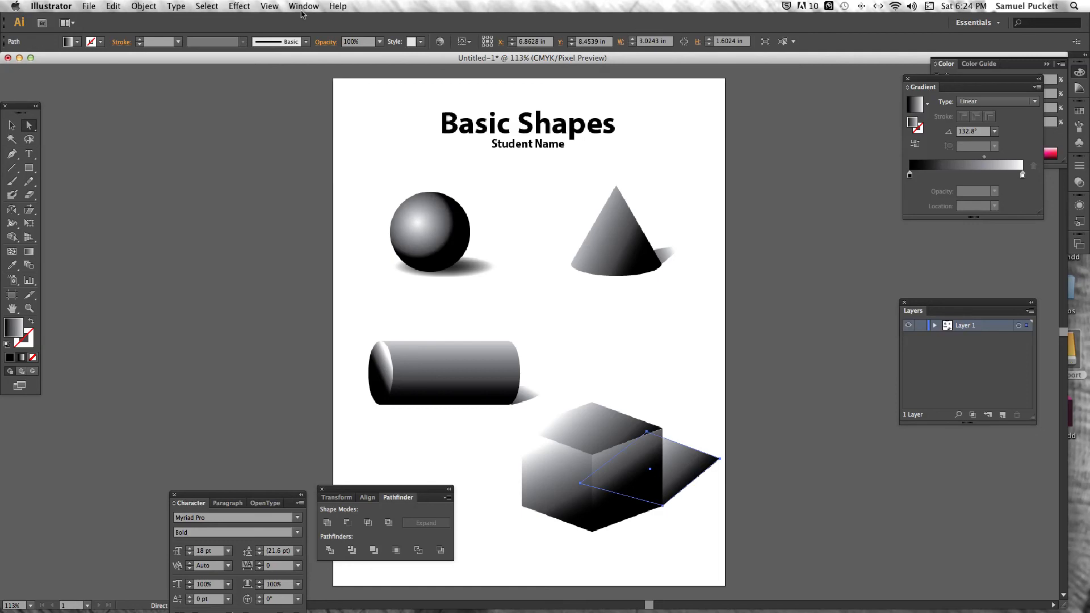
Feather the cube's shadow with a 0.2 in radius and change its fill to solid black
left_click(239, 5)
mouse_move(256, 157)
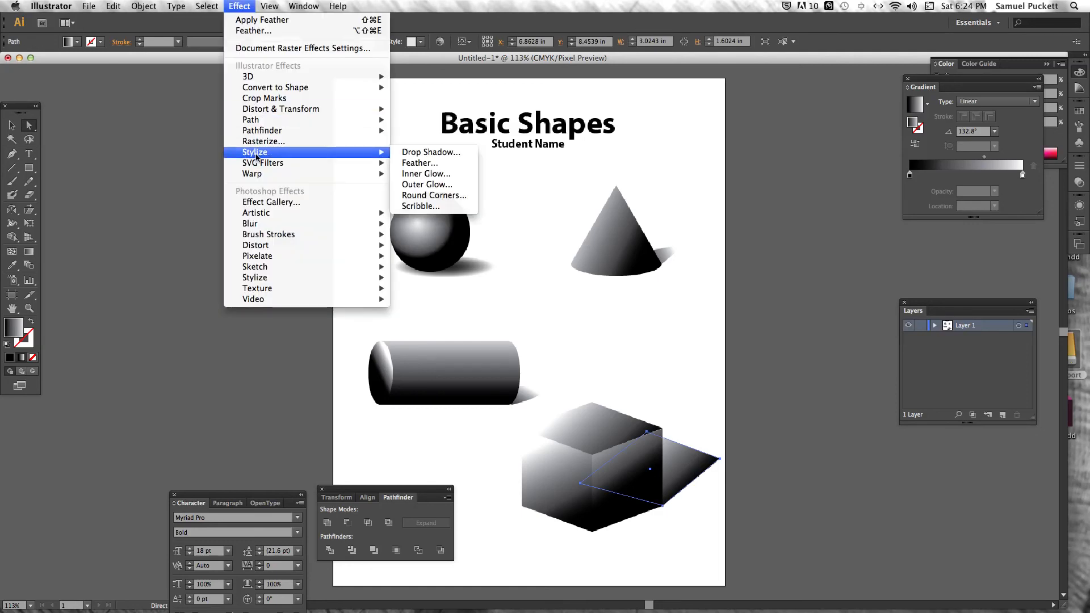
left_click(420, 163)
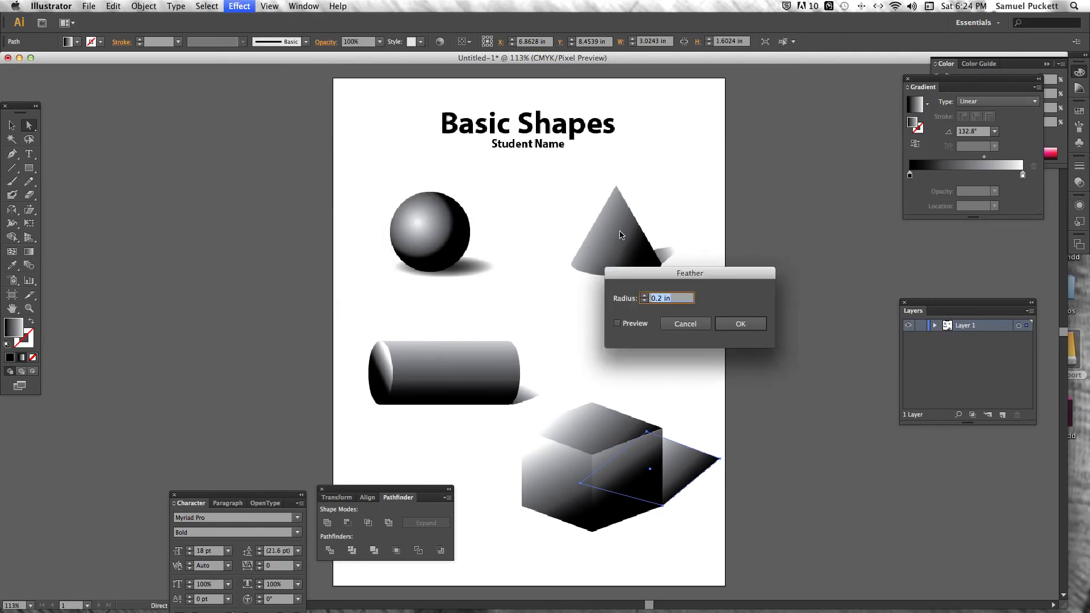
left_click(640, 325)
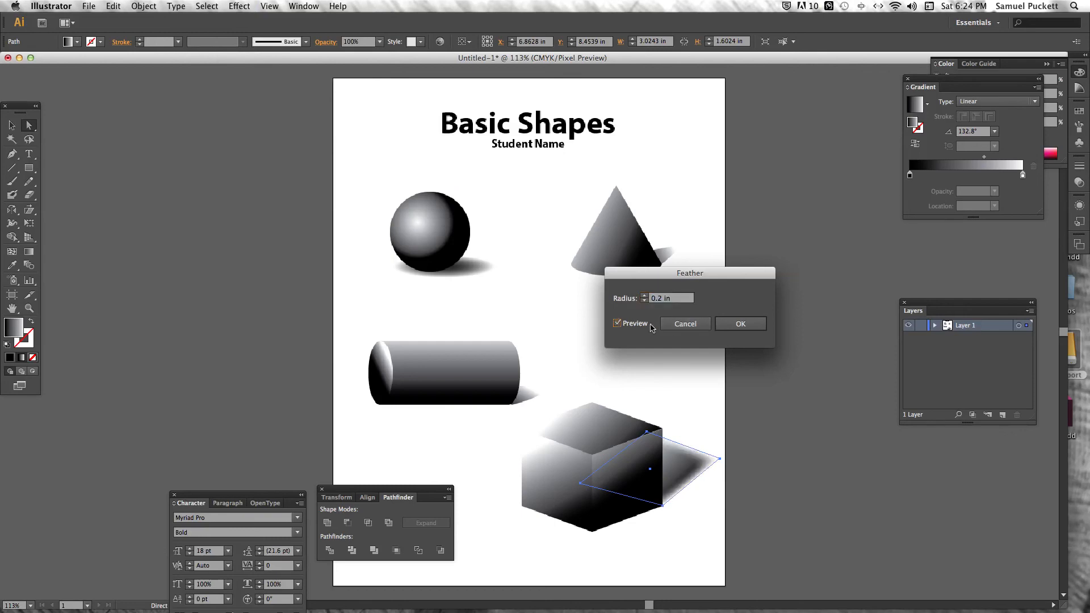
left_click(741, 323)
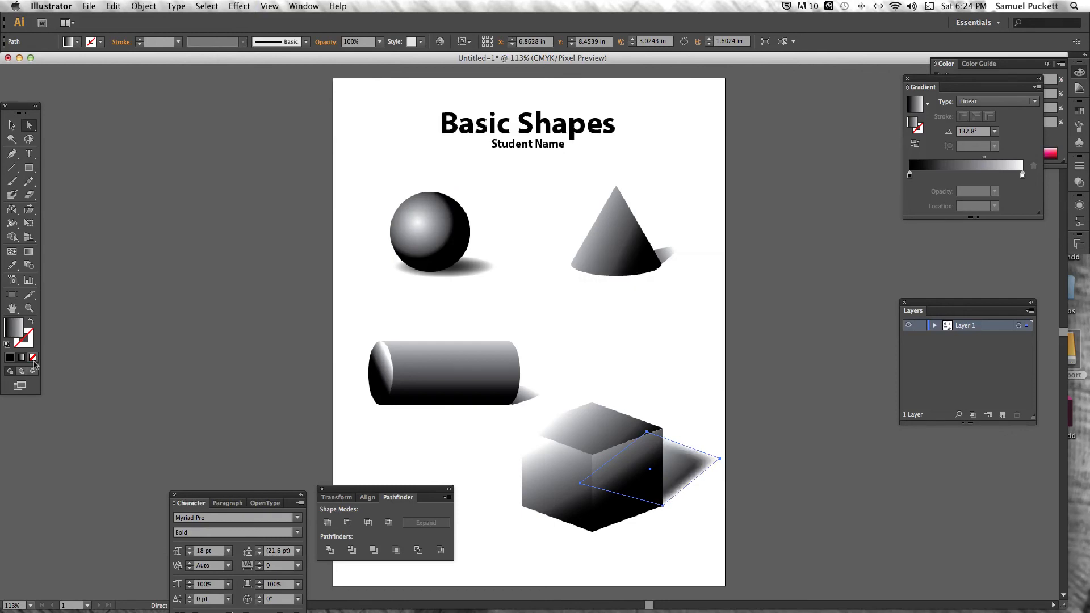
left_click(10, 358)
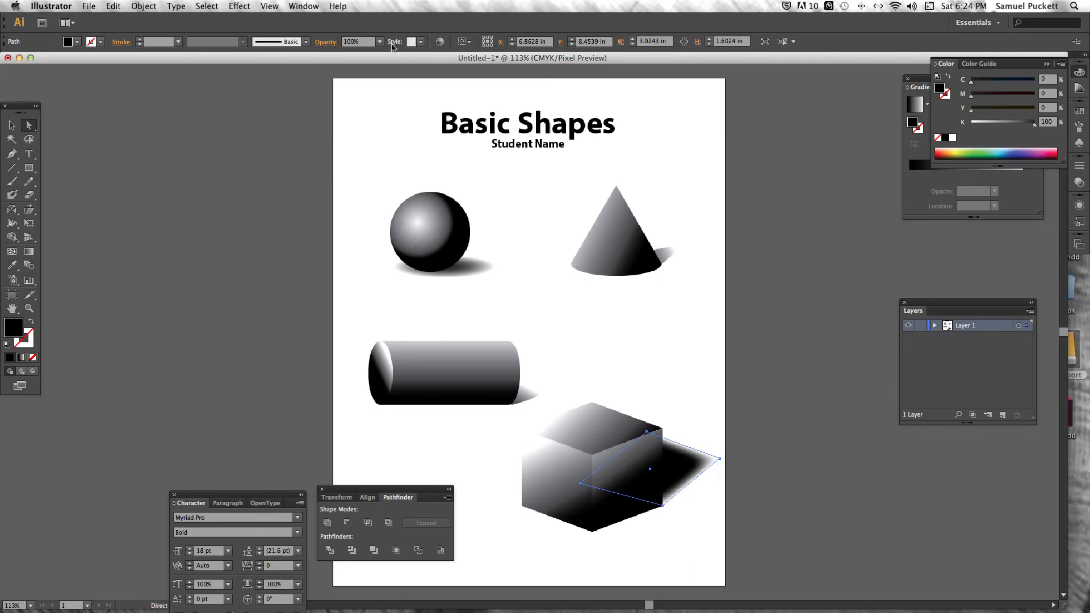
left_click(240, 7)
left_click(241, 7)
left_click(243, 8)
mouse_move(267, 155)
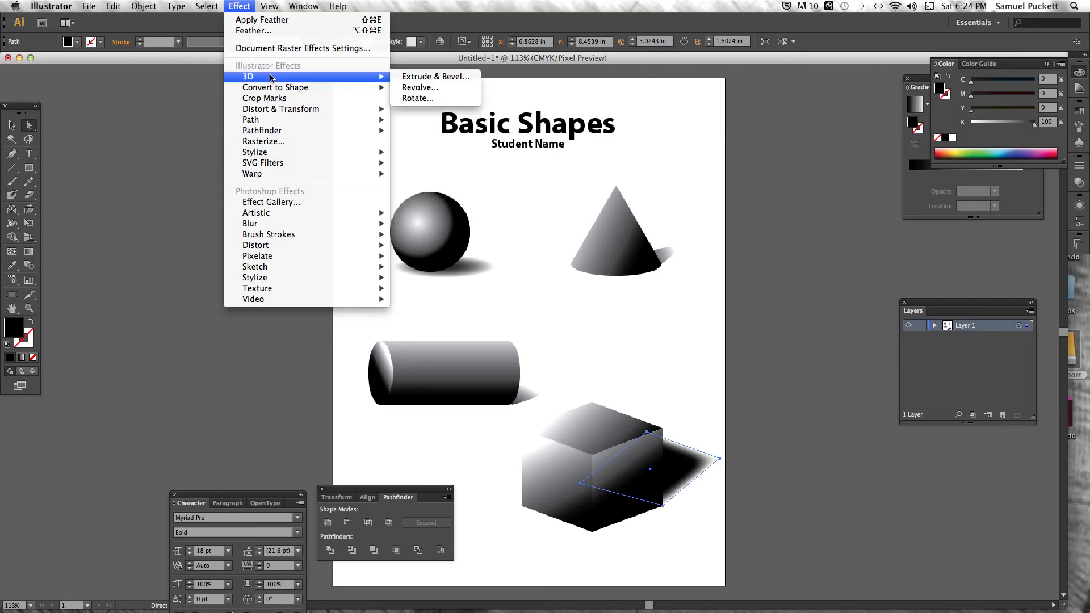
mouse_move(149, 6)
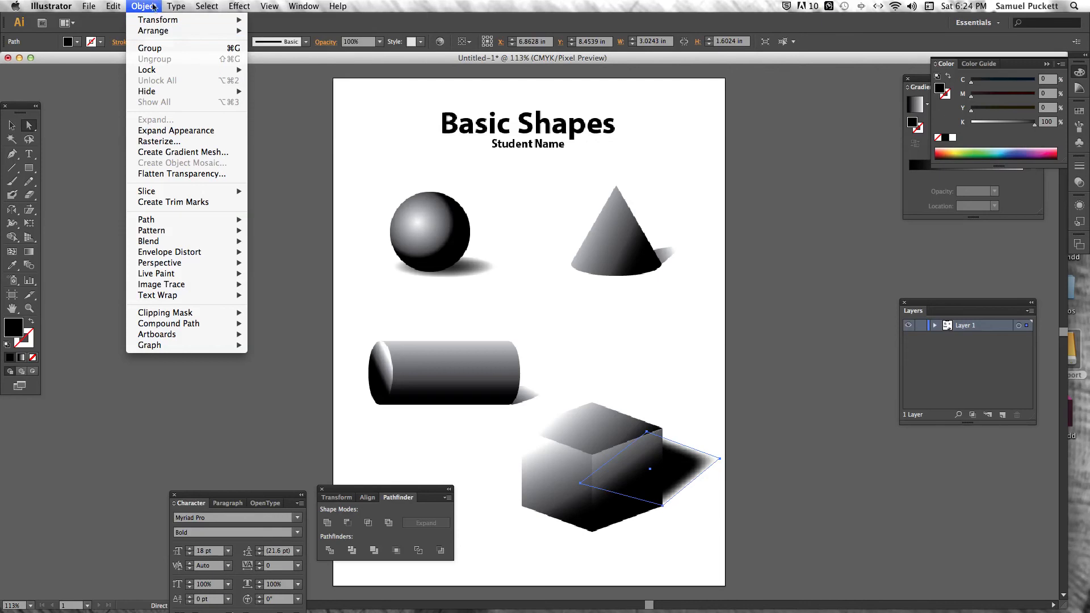
left_click(152, 5)
Select the whole cube shadow and set its opacity to 50%
left_click(12, 125)
left_click_drag(697, 468, 697, 470)
left_click(344, 42)
type("50")
key("Return")
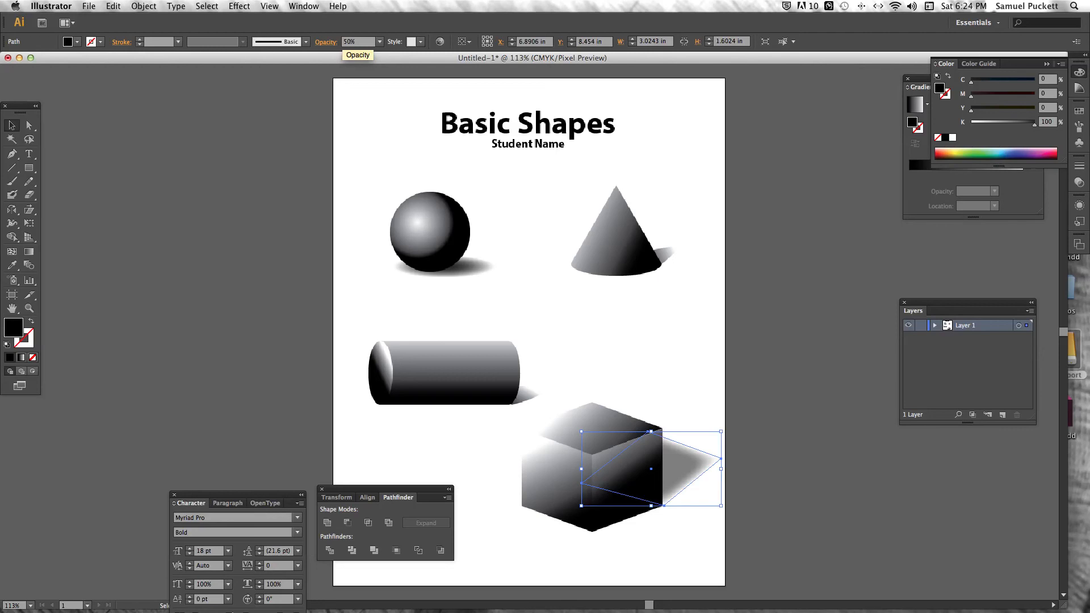
Lower the shadow's right and upper anchor points slightly to flatten it beside the cube, and deselect it
left_click(35, 128)
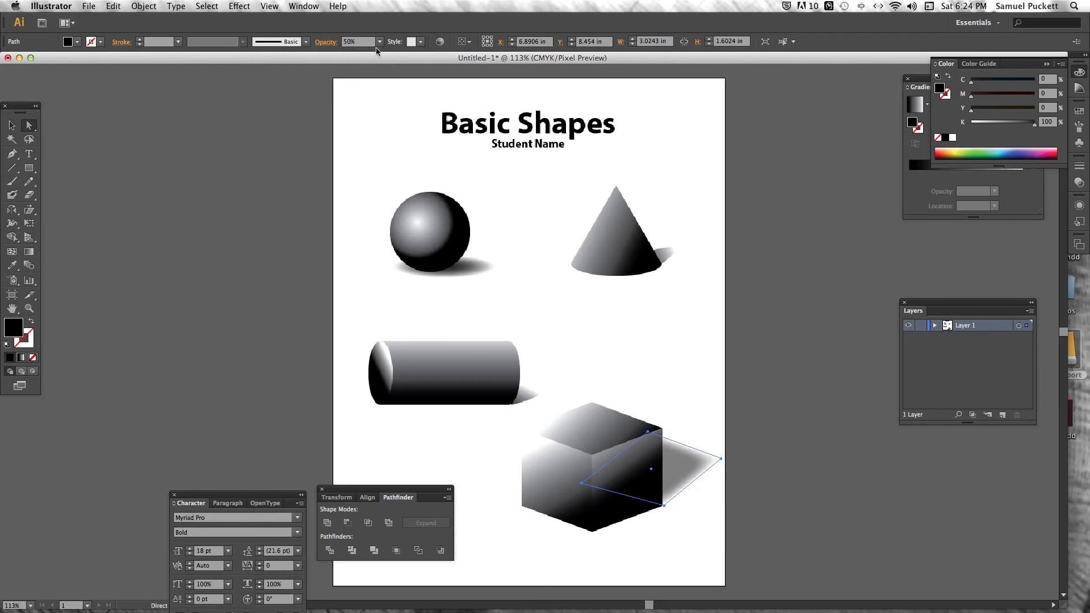
left_click(721, 459)
left_click_drag(723, 460, 722, 474)
left_click_drag(648, 432, 654, 446)
left_click(674, 442)
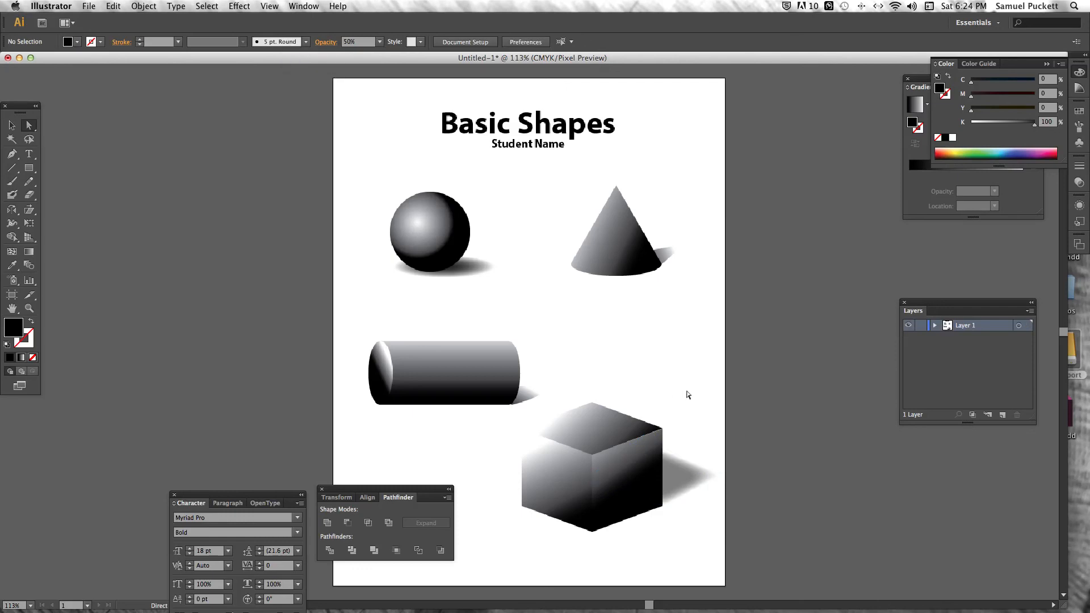
Start saving the document under a new name and choose Adobe PDF (pdf) as the format
left_click(89, 6)
left_click(119, 107)
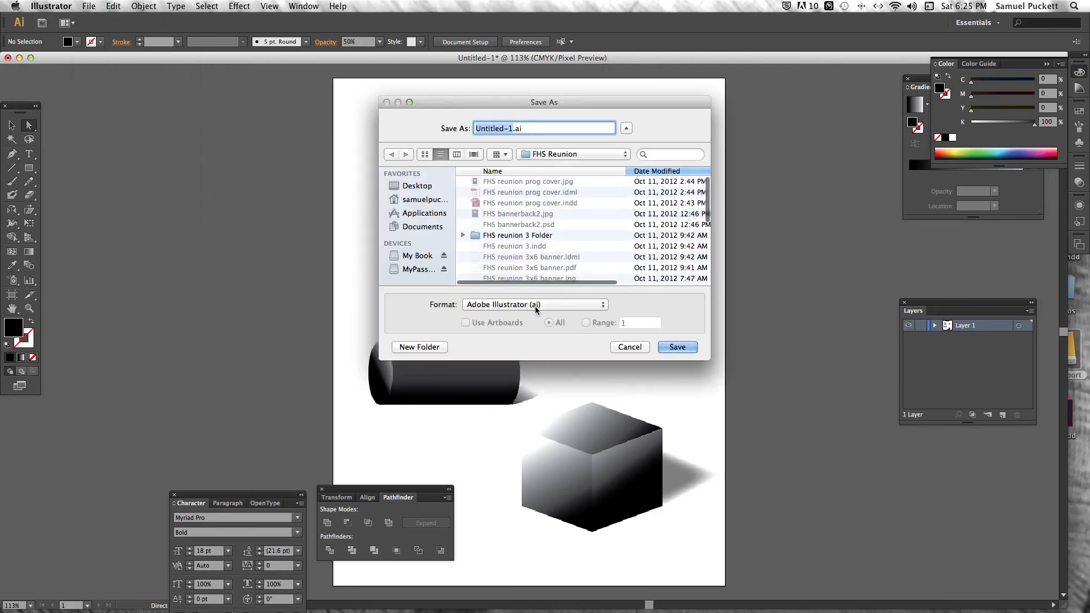
left_click(534, 304)
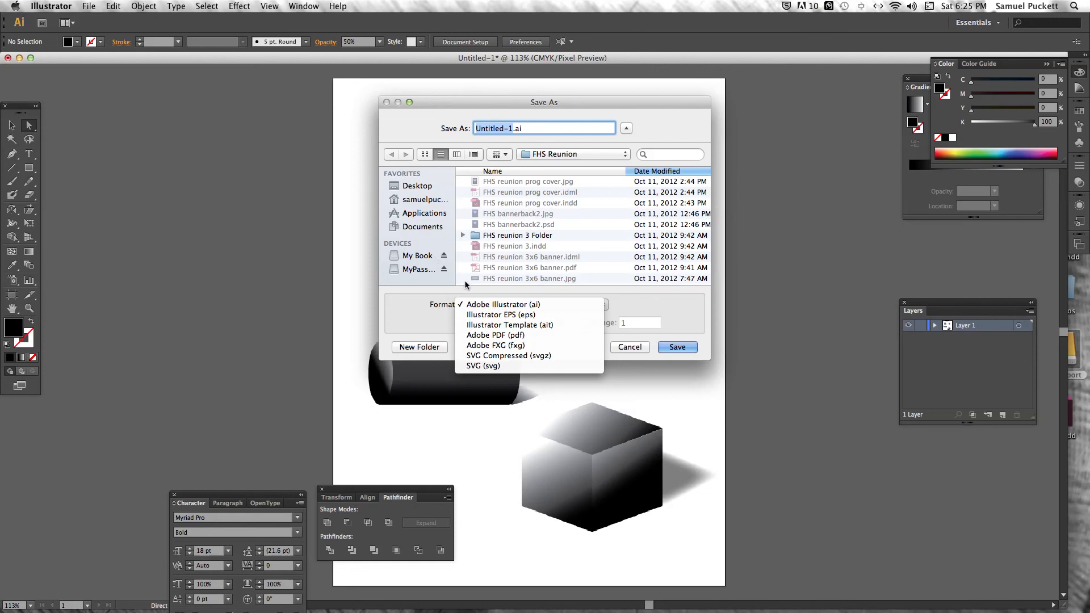
left_click(483, 336)
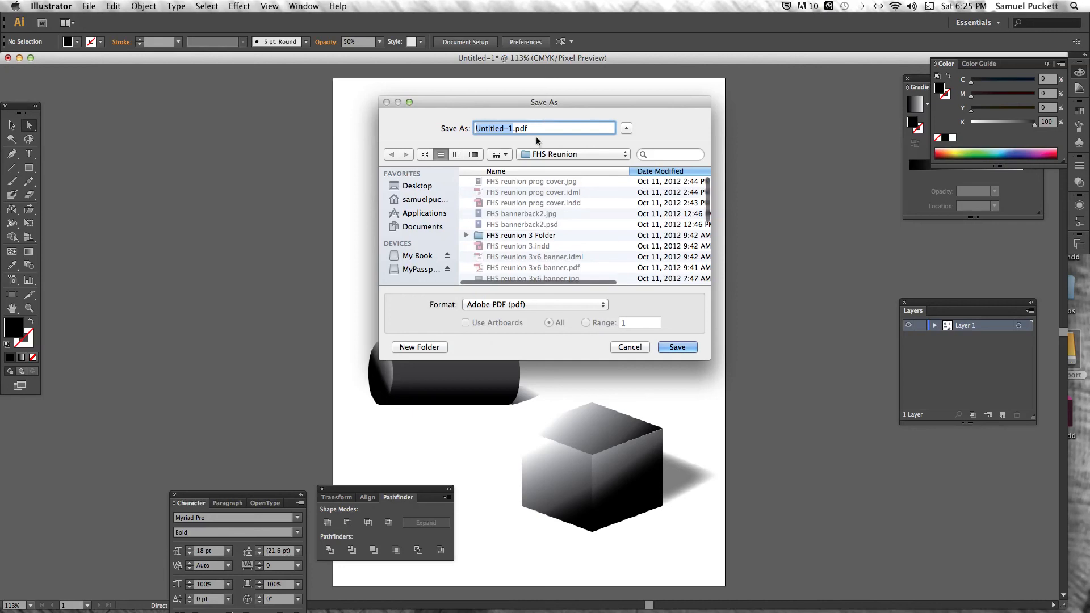
Name the PDF file "art205Basic Shapes_YourName"
type("205")
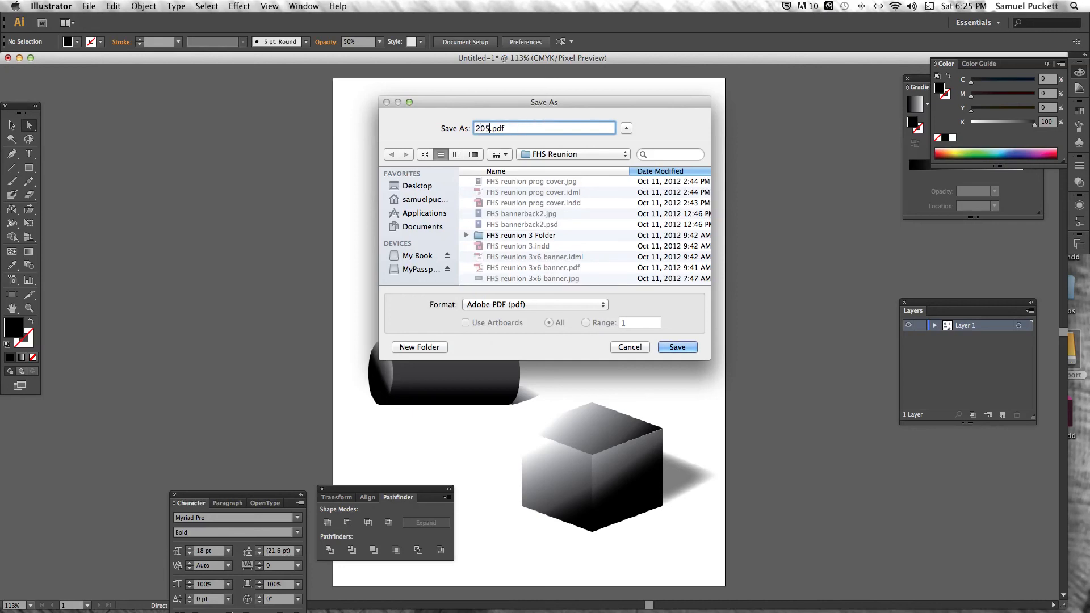
key("BackSpace")
key("BackSpace")
key("BackSpace")
type("art205")
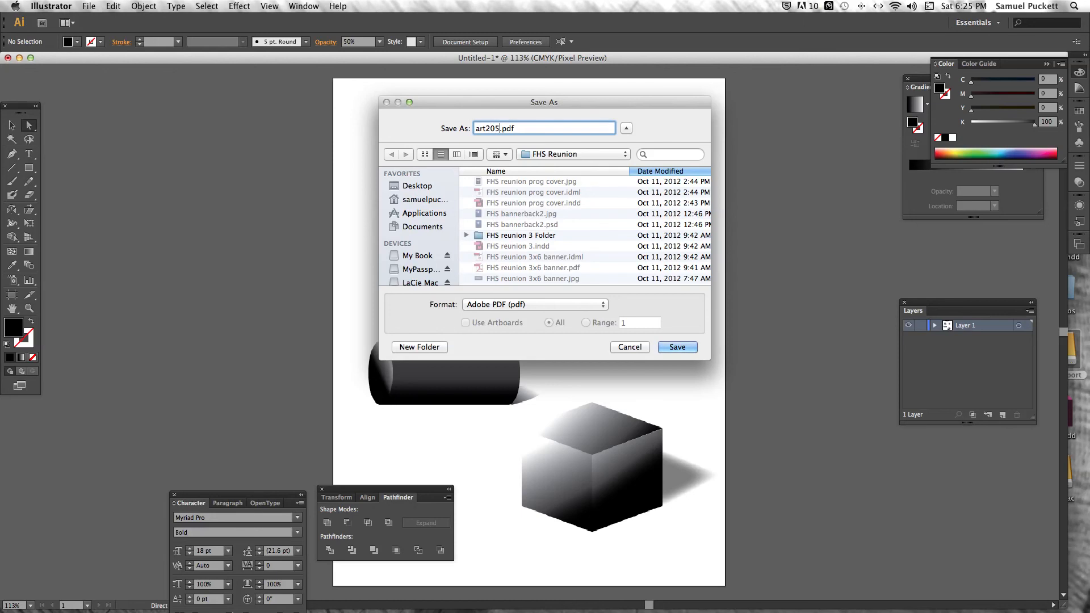
type("Basic Shapes_YourName")
Save the PDF in the Art205GO folder on the LaCie Mac drive using the [Illustrator Default] preset
left_click(424, 283)
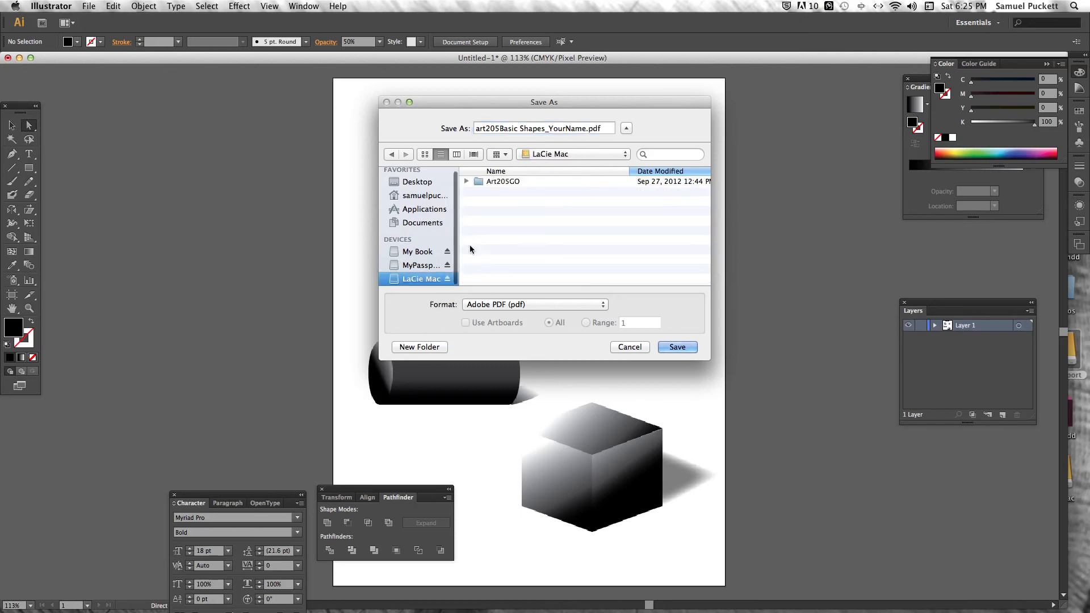
double_click(522, 182)
double_click(528, 181)
left_click(678, 347)
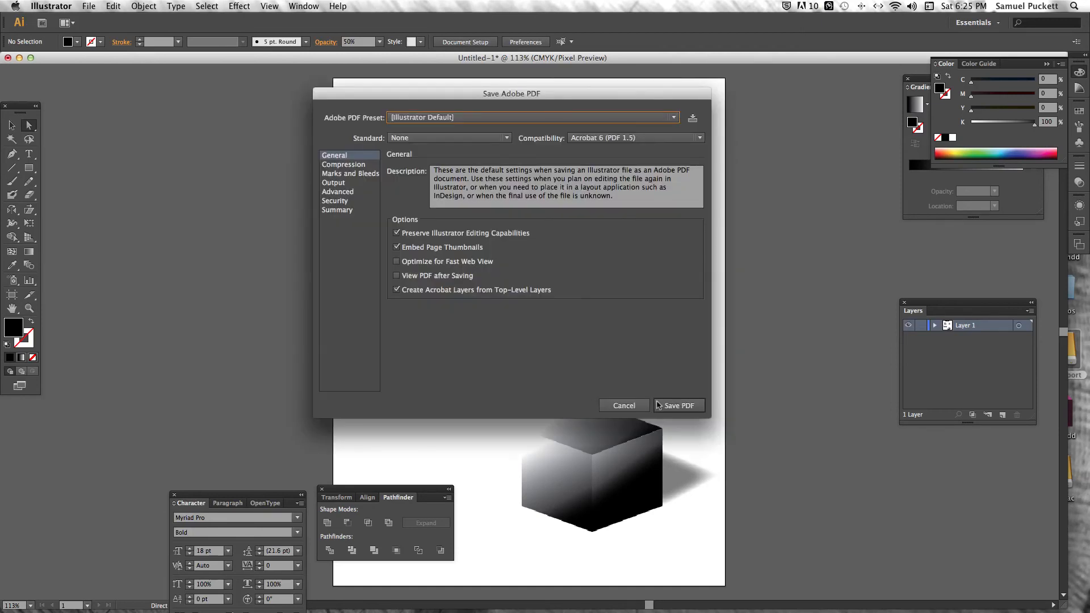
left_click(678, 406)
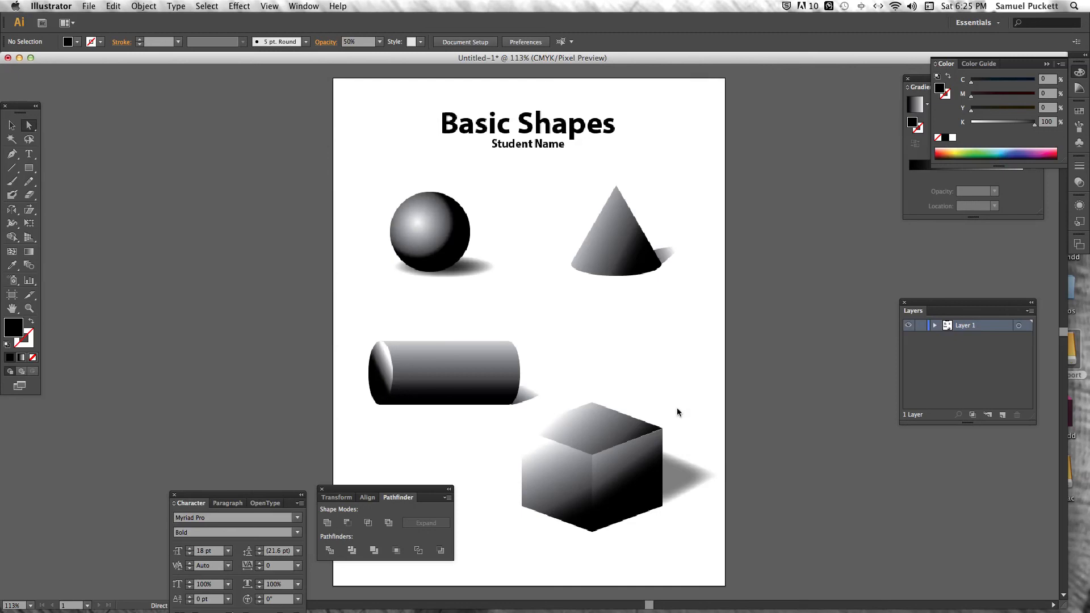